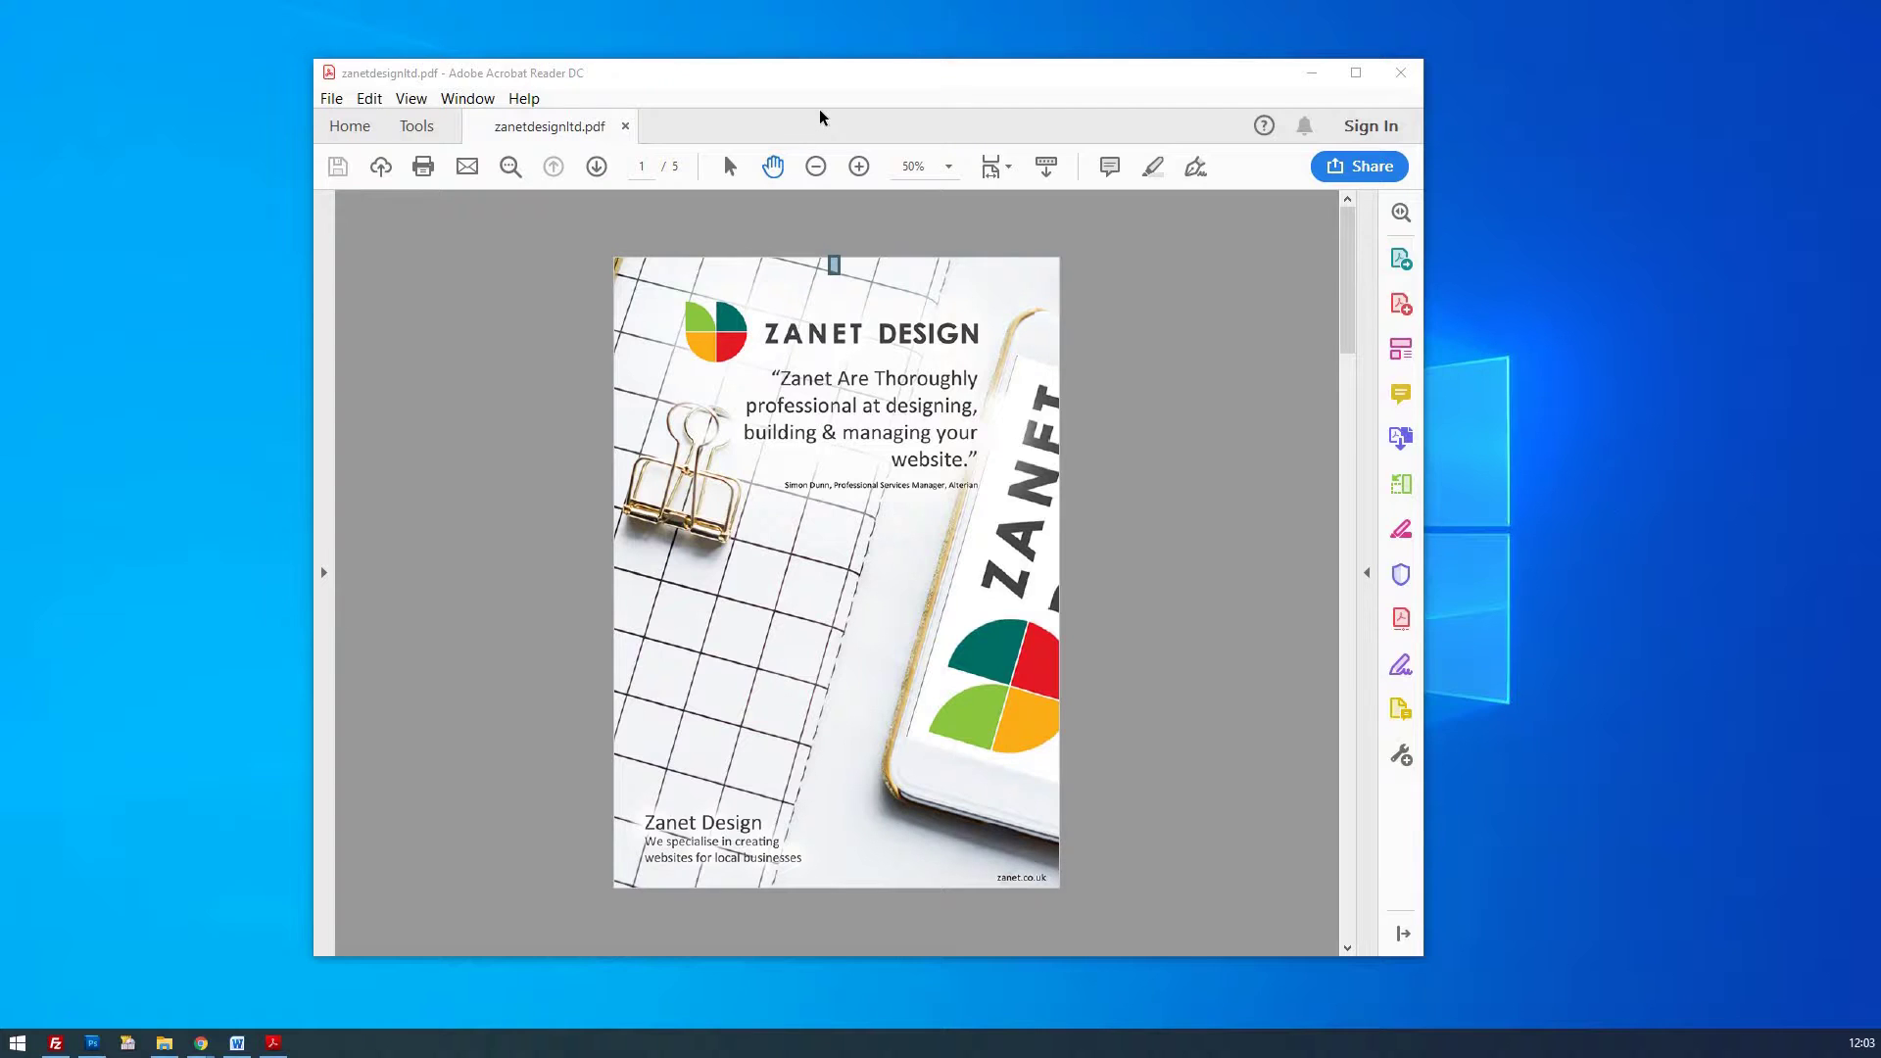
Scroll through the brochure PDF pages and enlarge page 3 for a closer look
scroll(1197, 326, "down", 3)
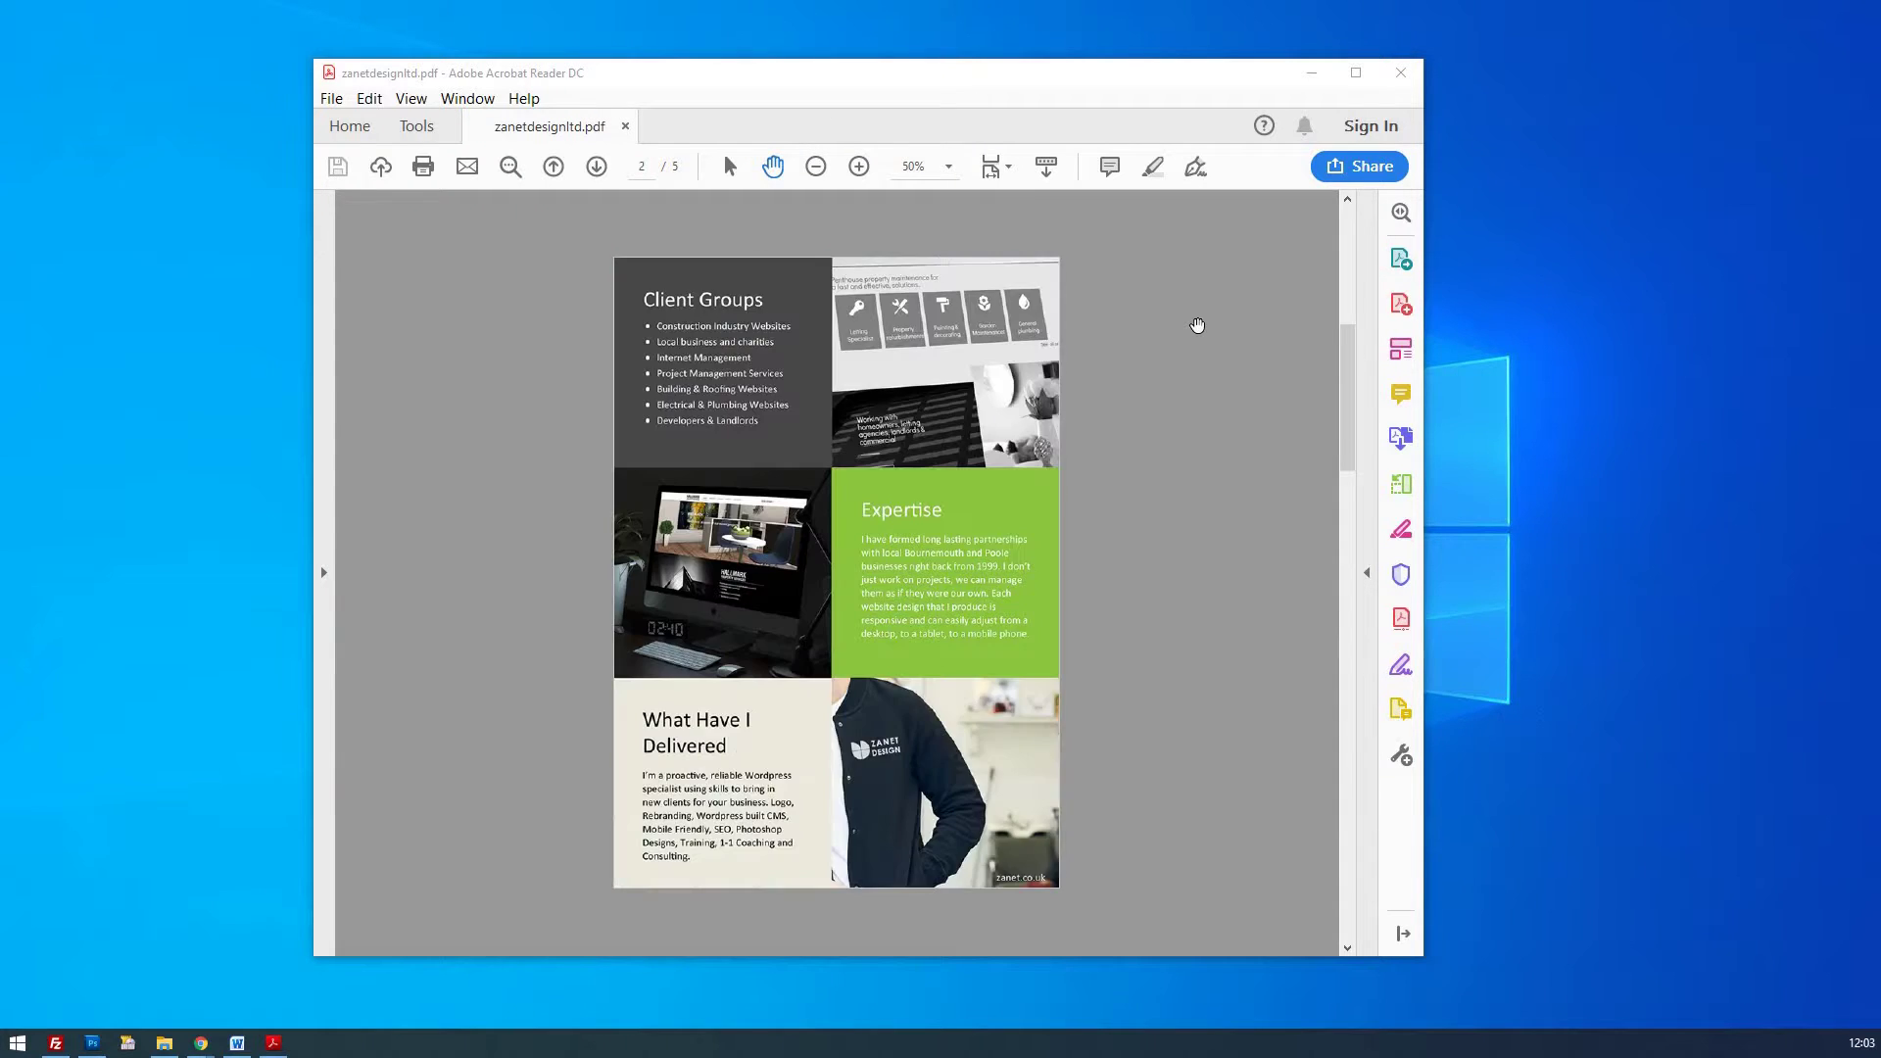
scroll(1197, 326, "down", 1)
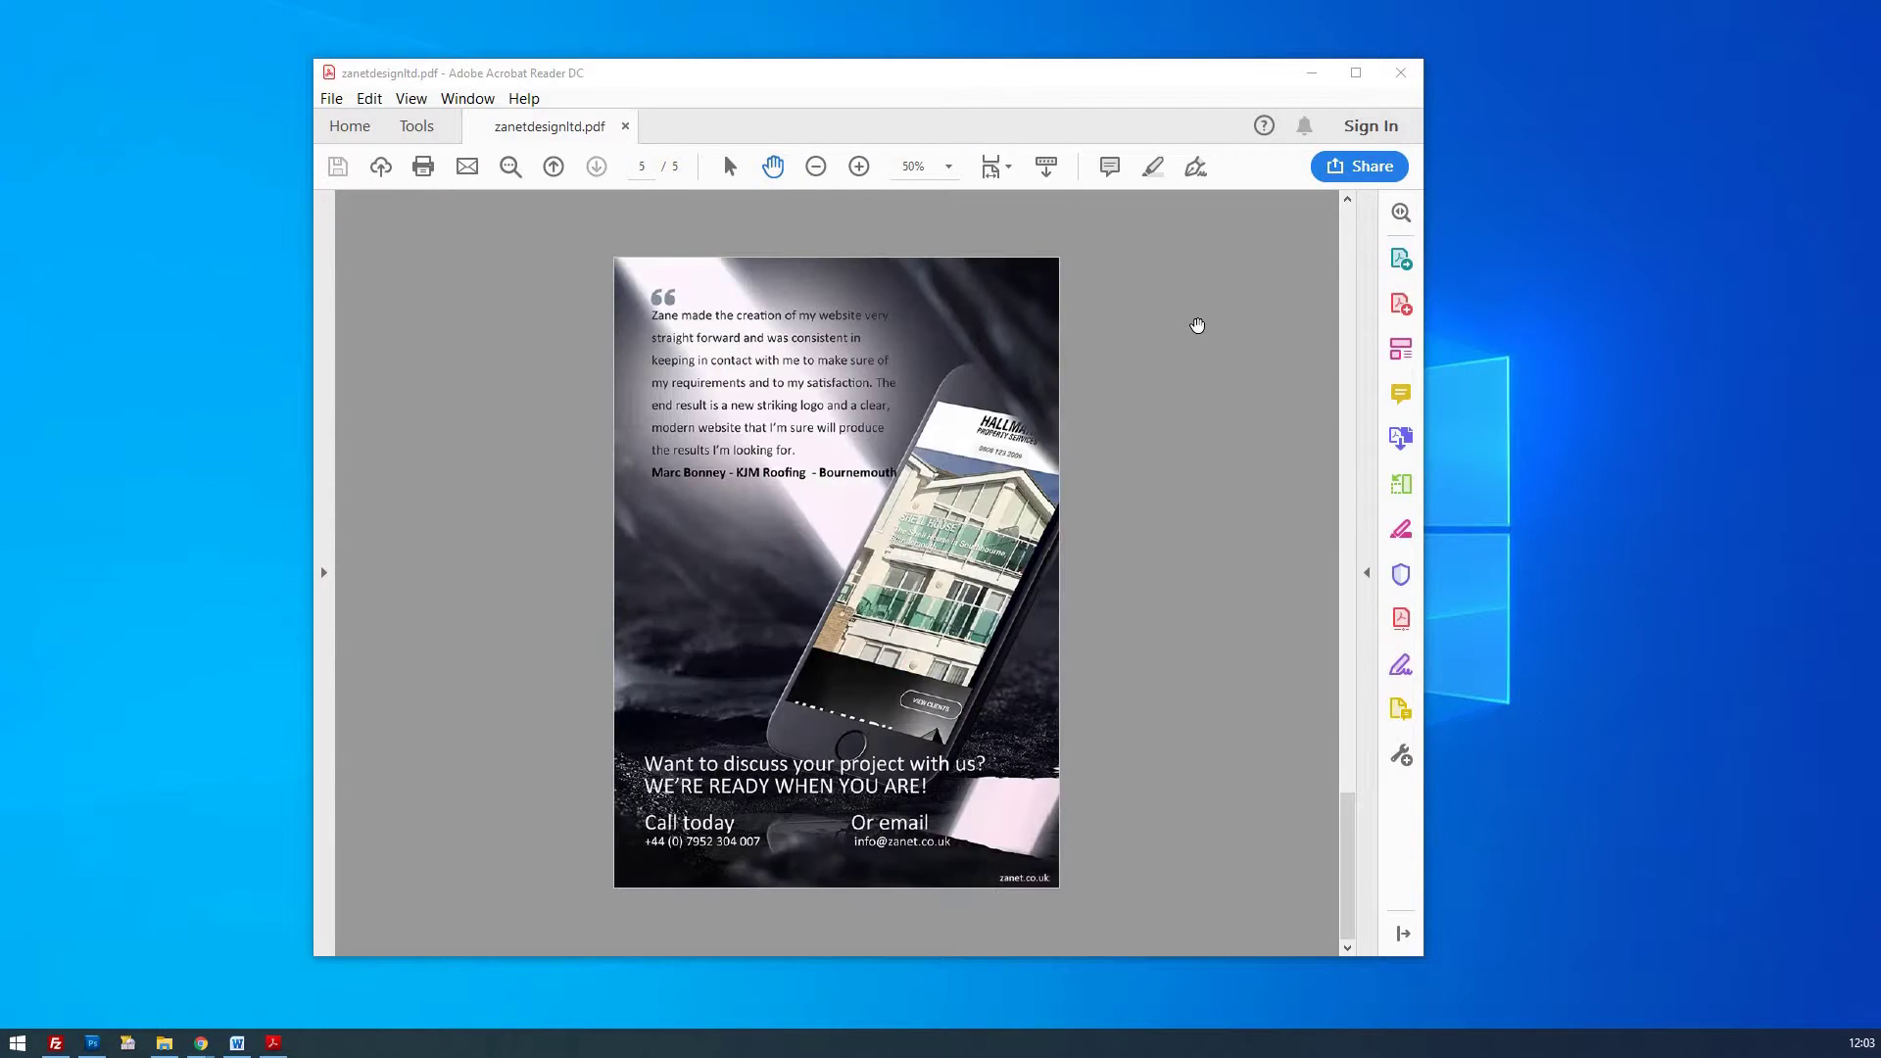
scroll(1197, 325, "up", 4)
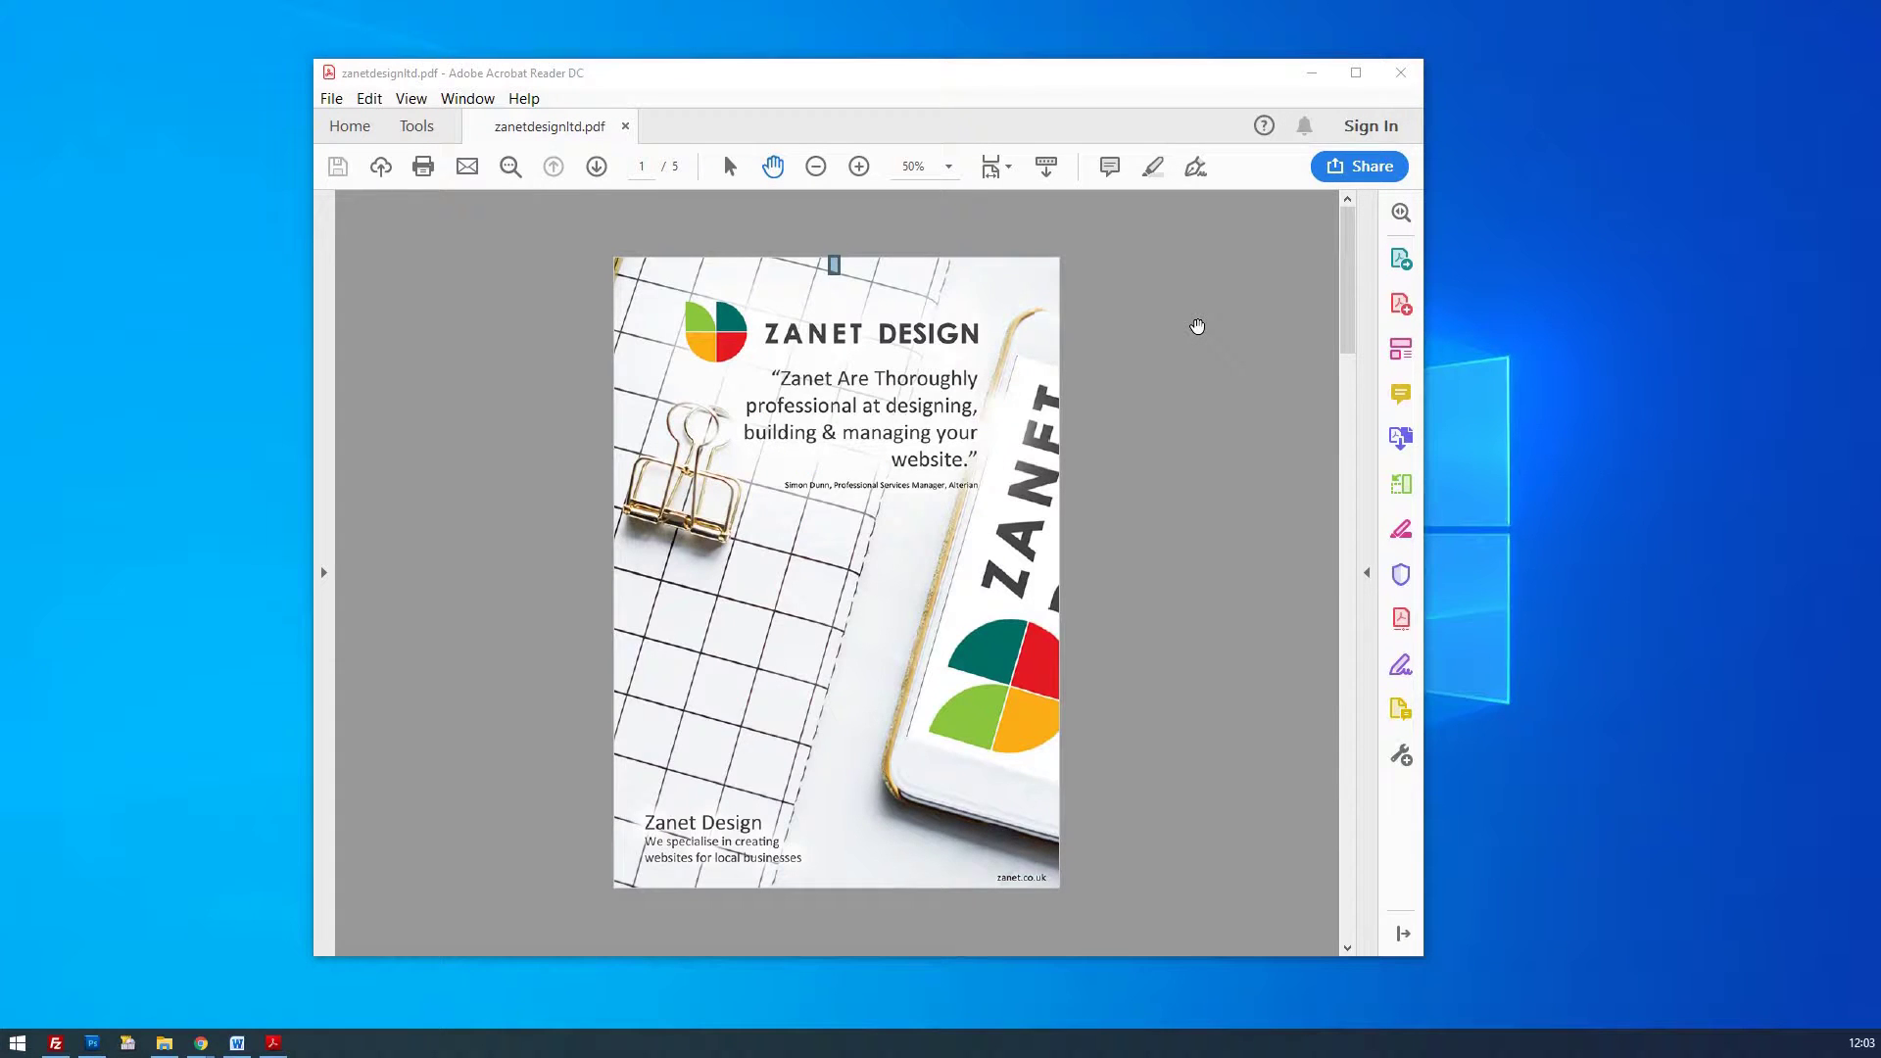
scroll(1197, 325, "down", 2)
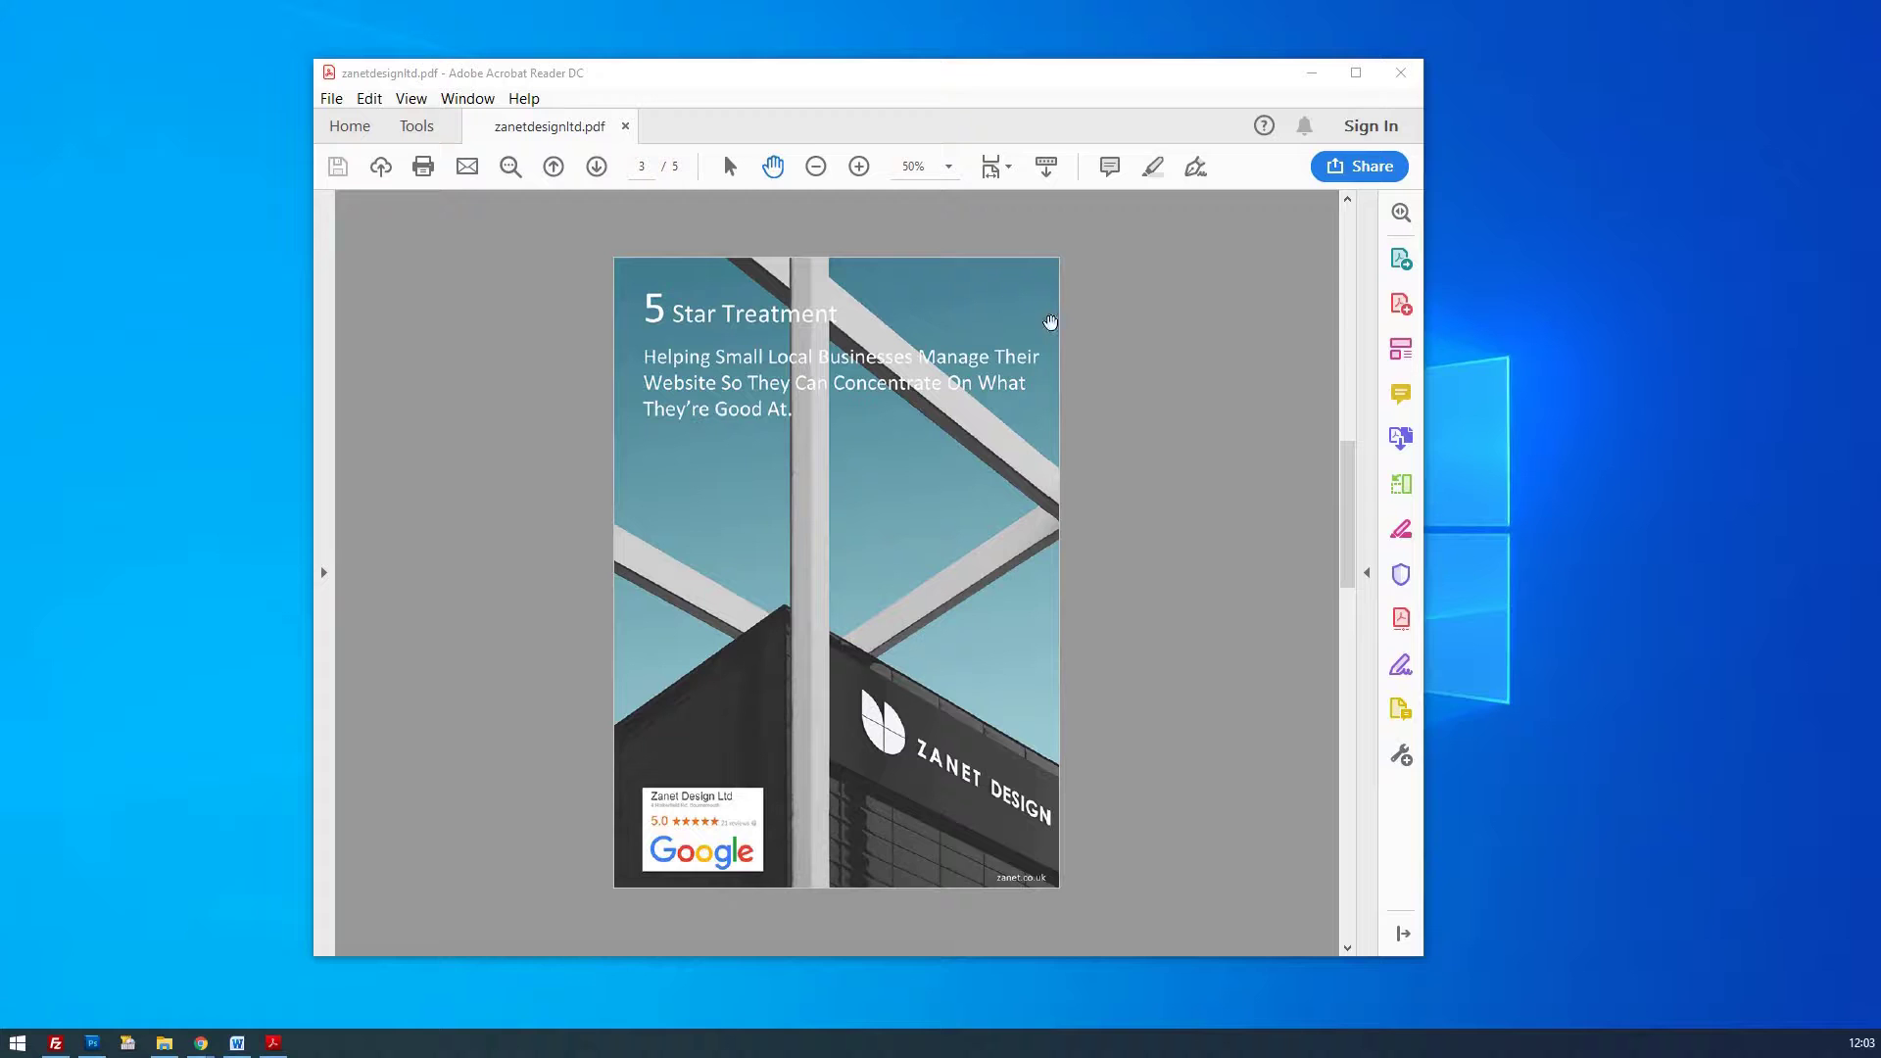
left_click(859, 166)
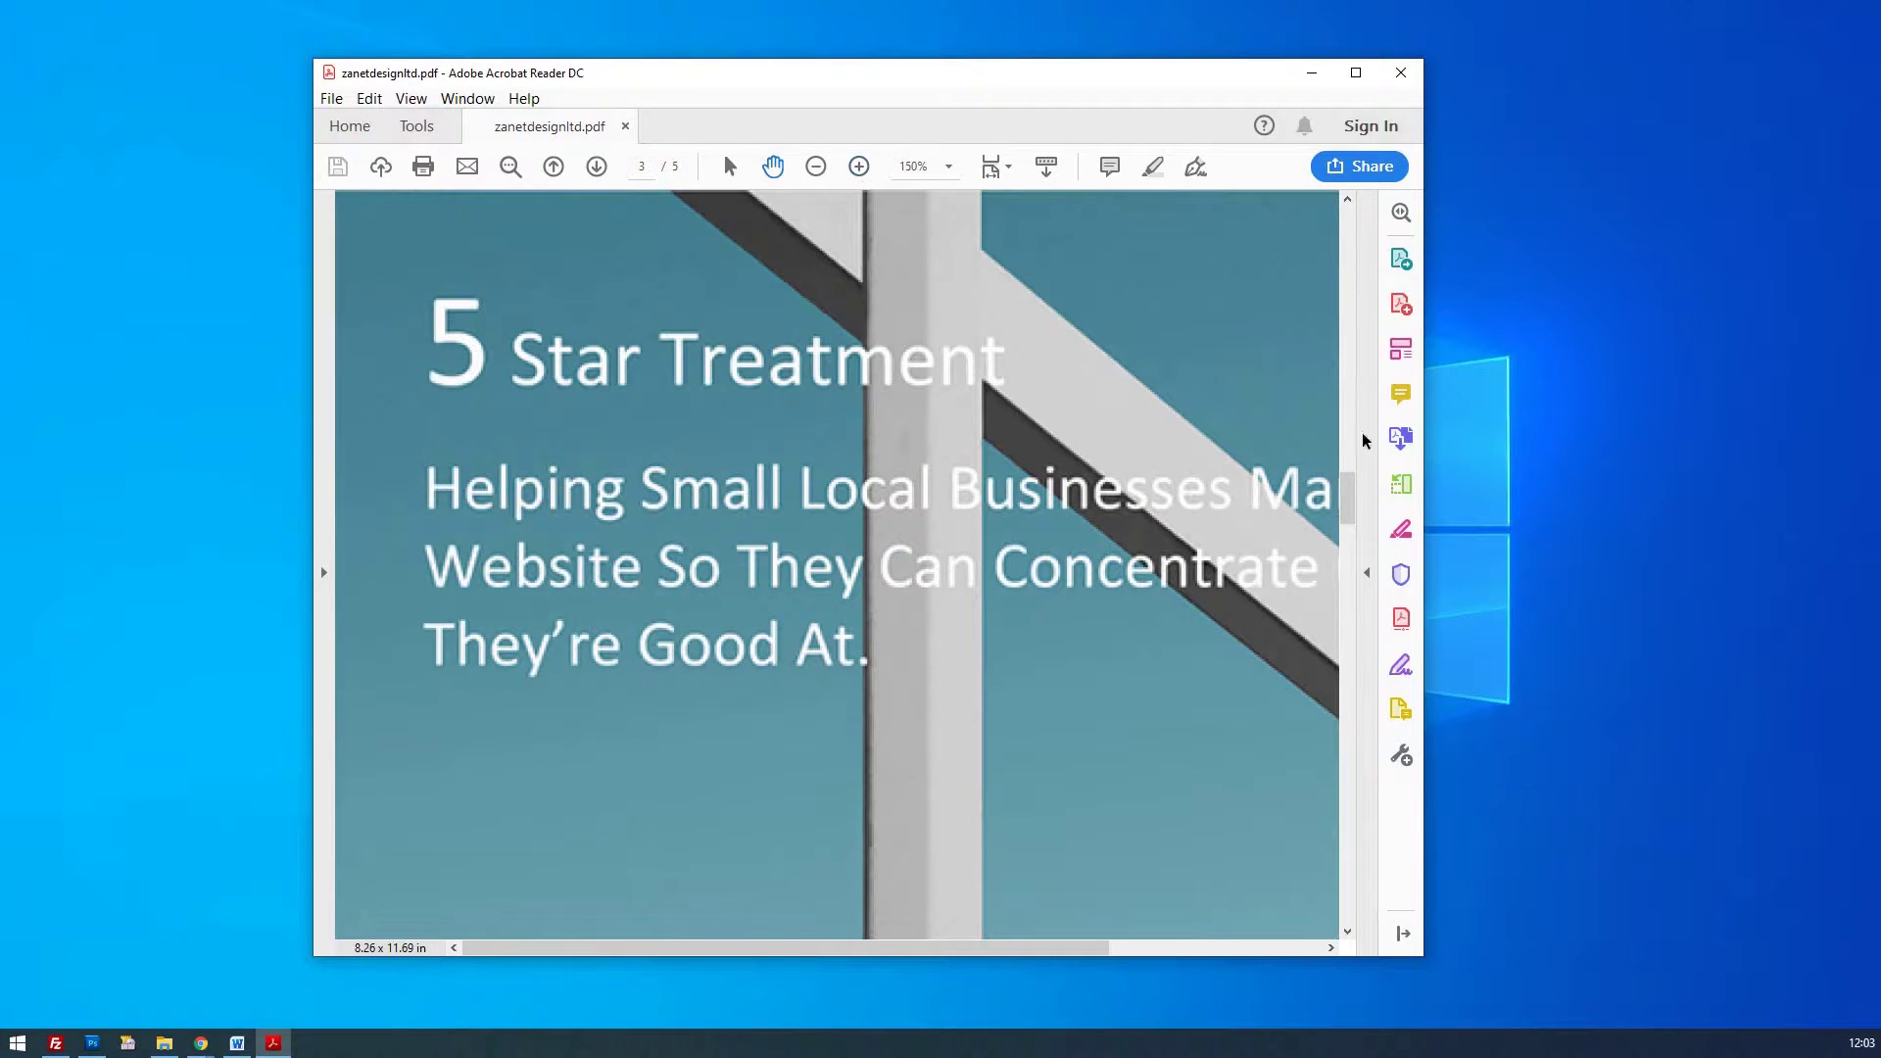
scroll(1353, 619, "up", 2)
left_click_drag(1352, 619, 1332, 215)
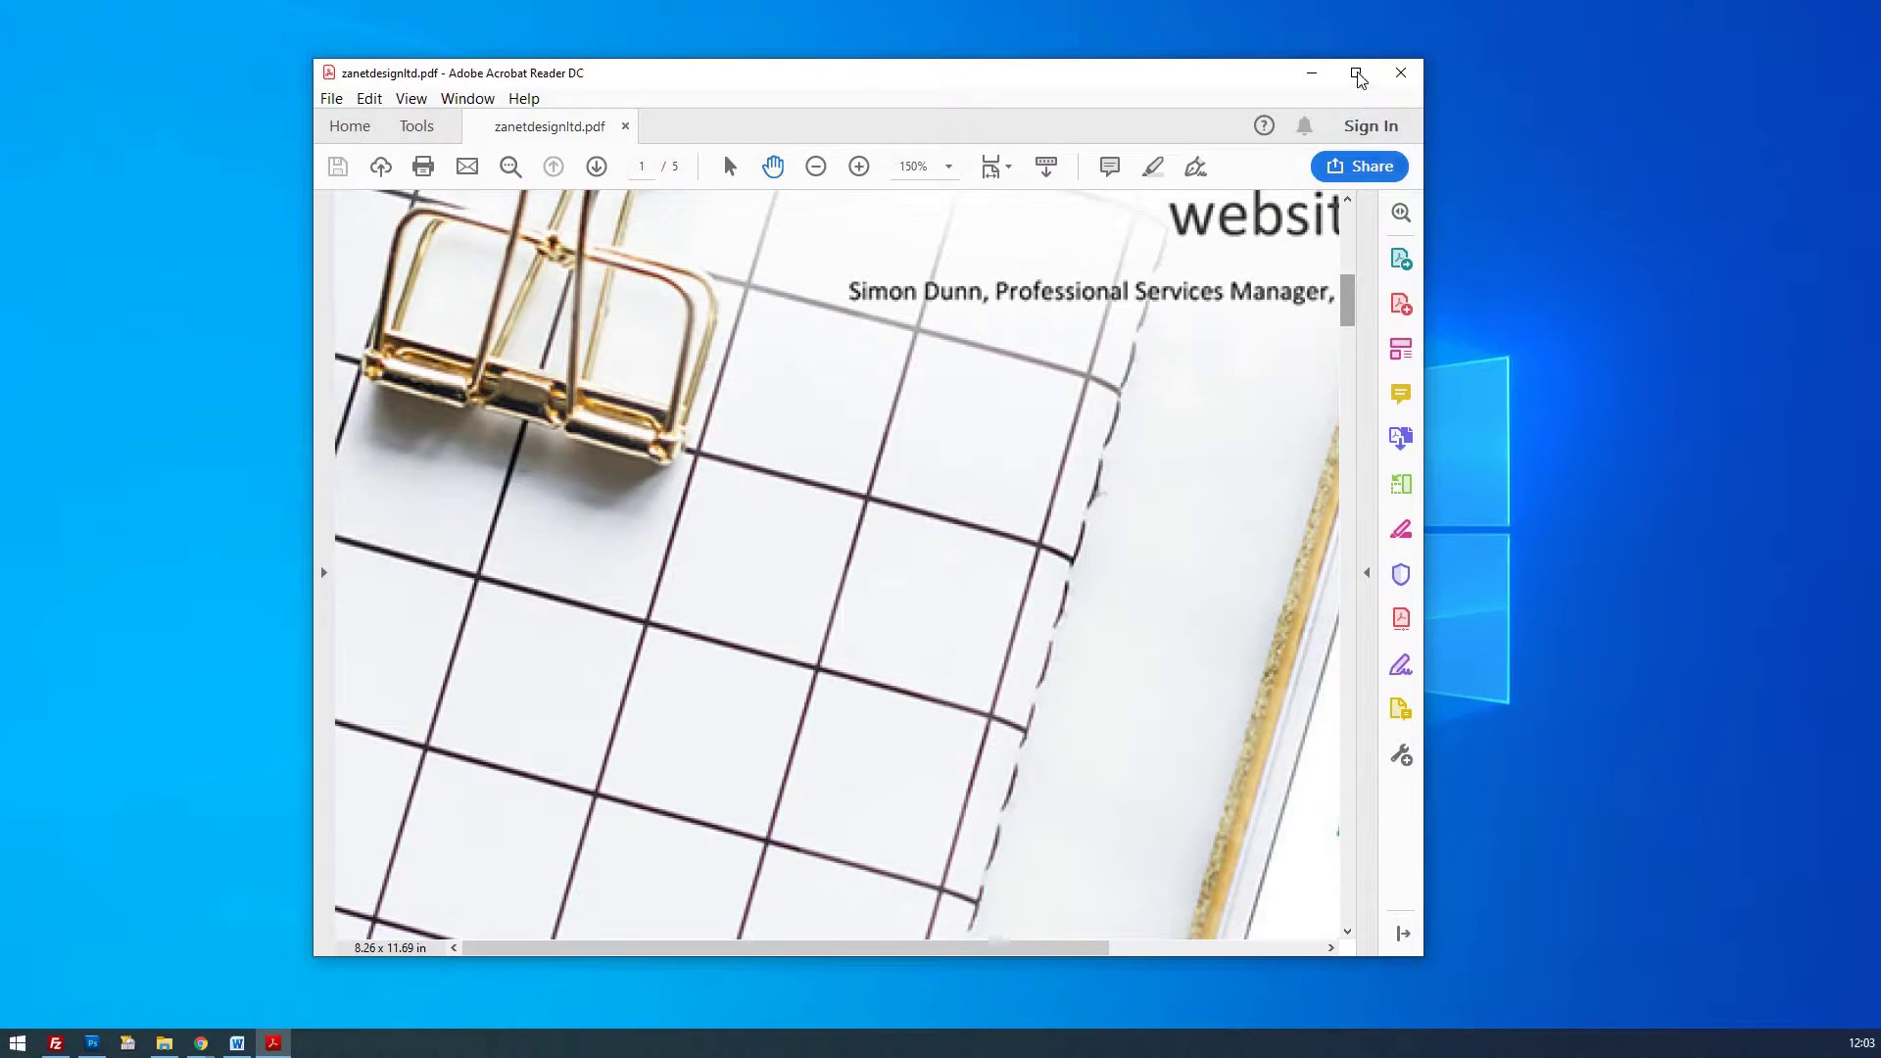
Maximize the Reader window and zoom out until the whole cover page fits
left_click(1356, 72)
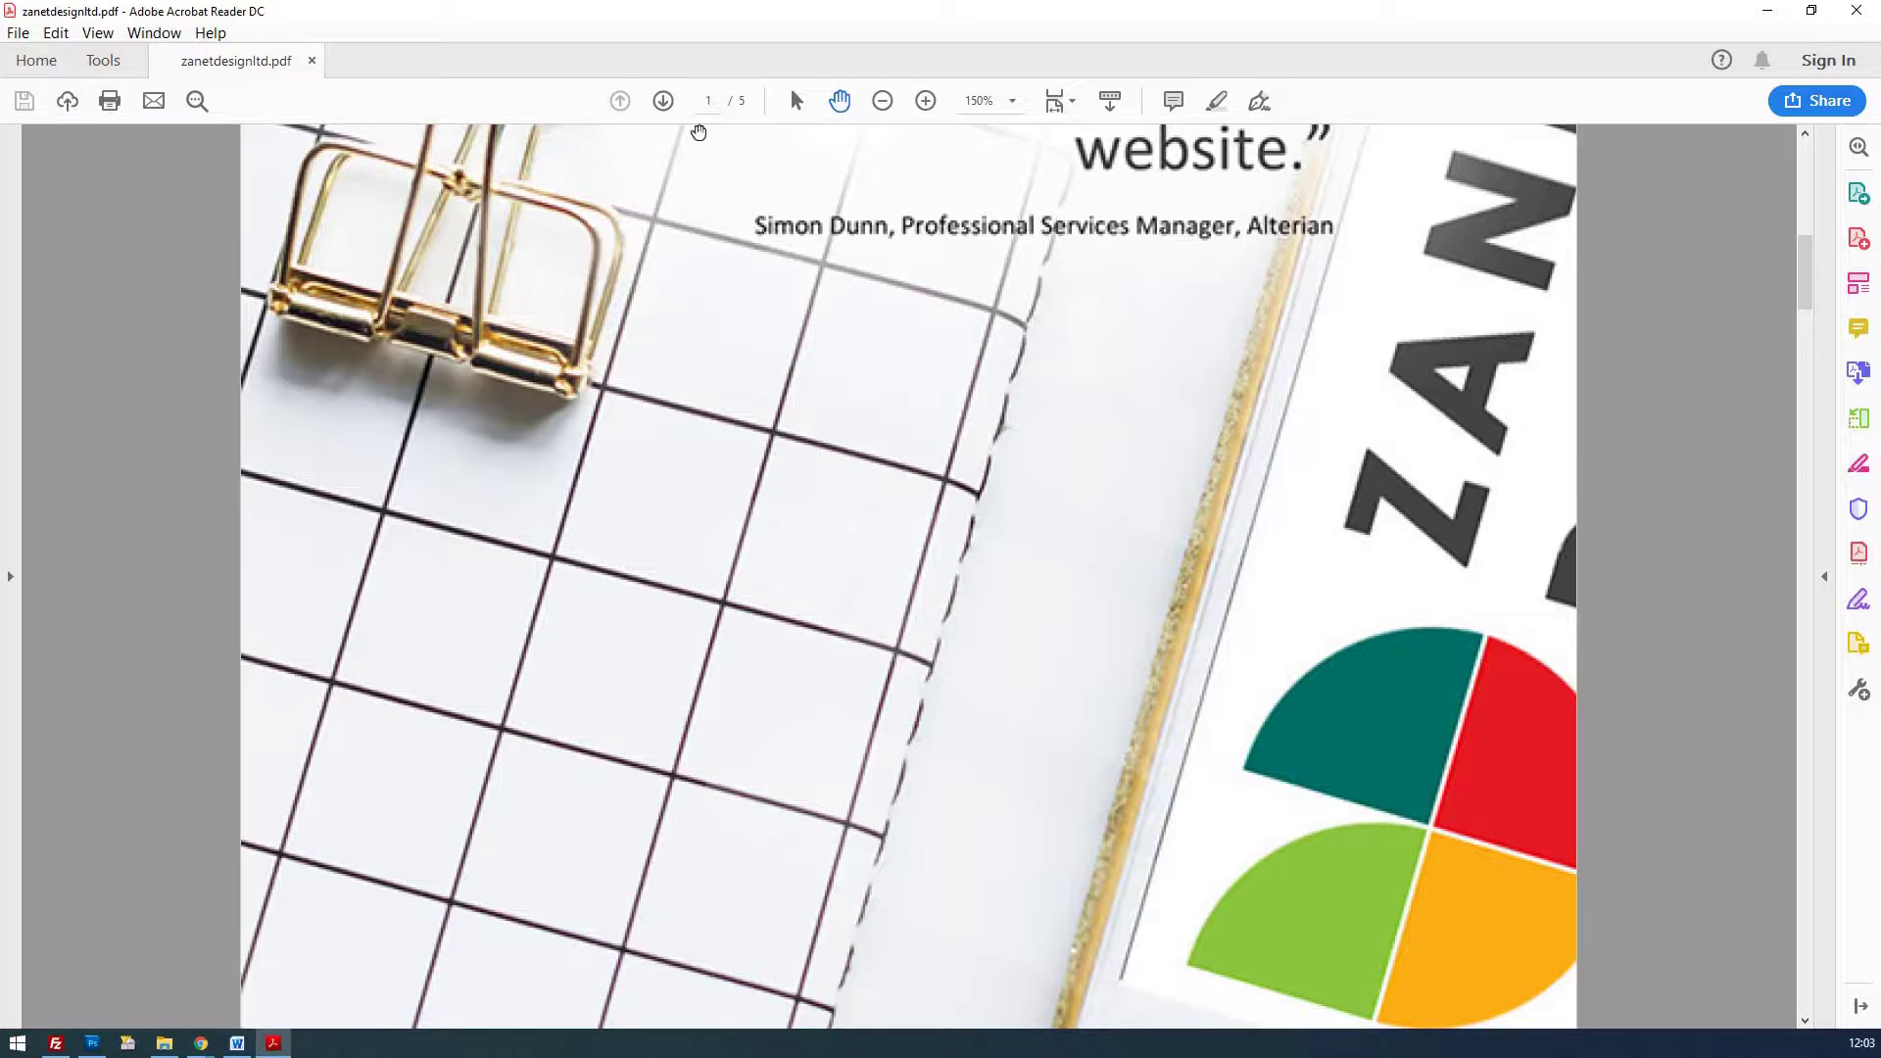
left_click(882, 101)
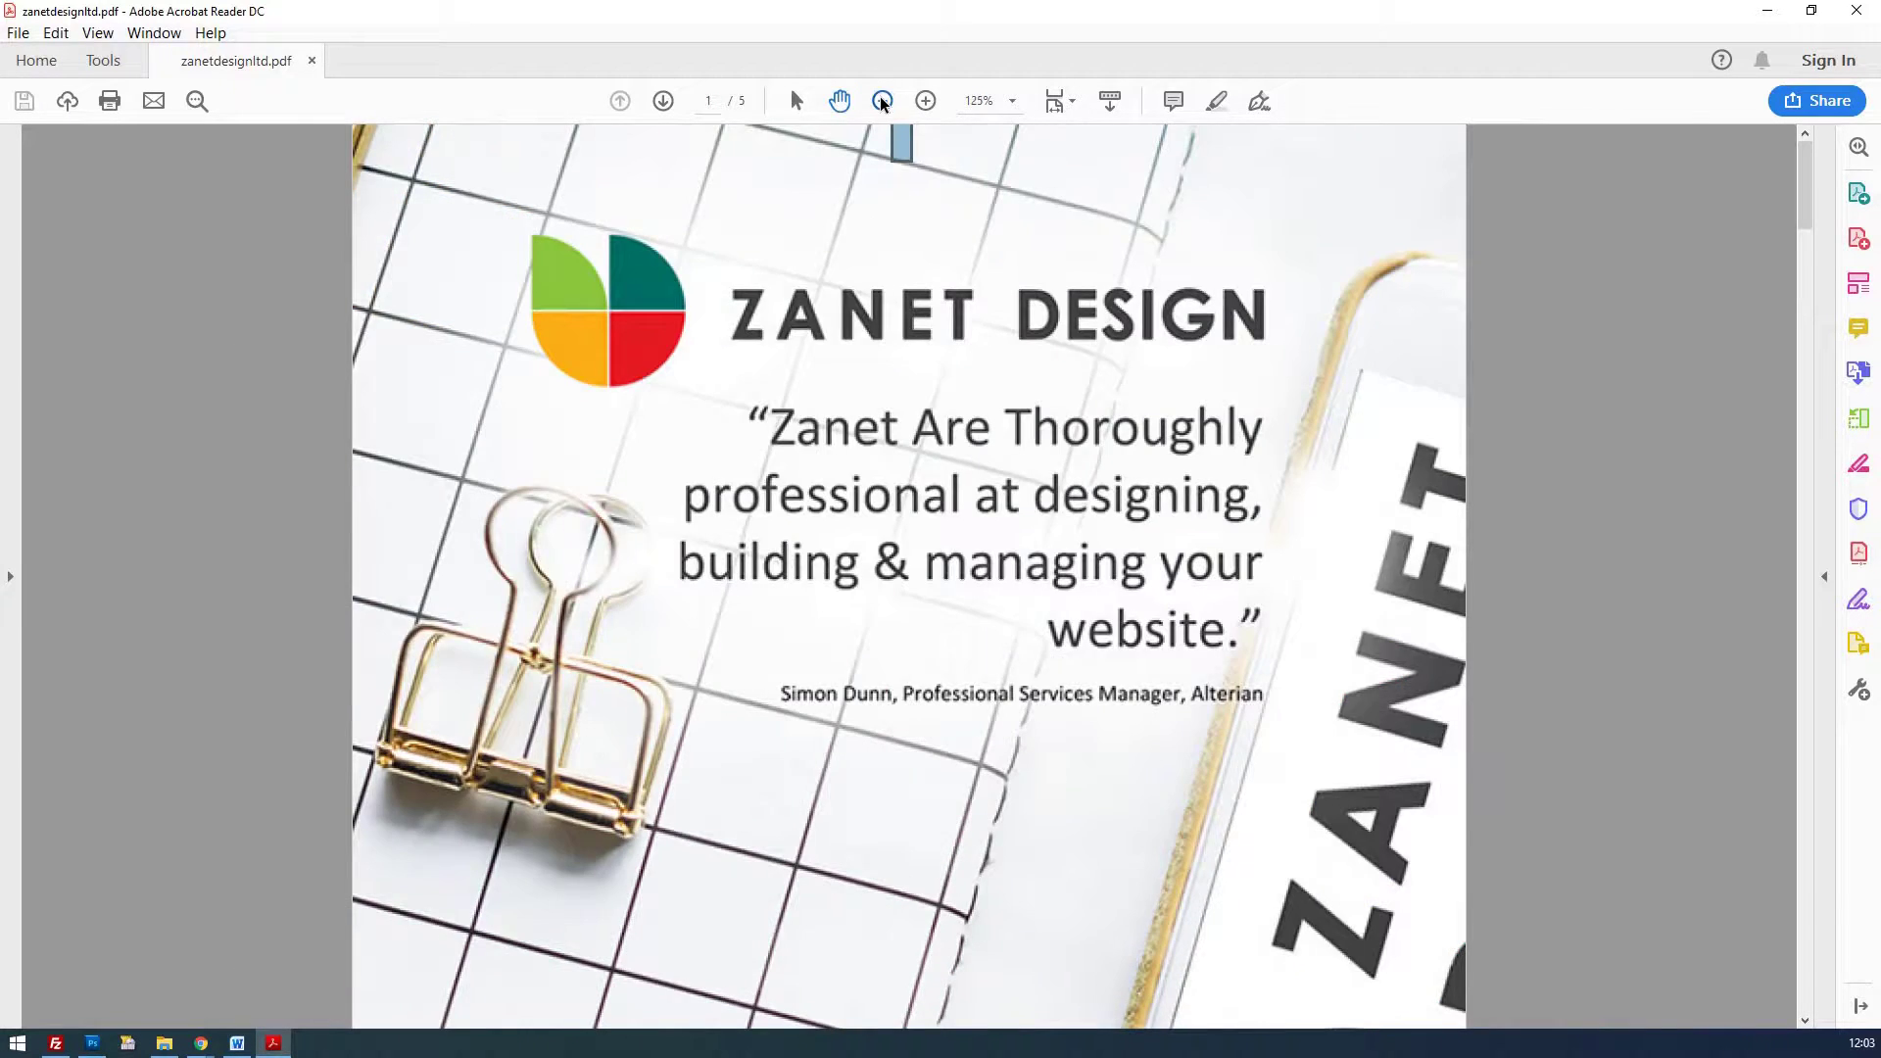
left_click(881, 101)
left_click(882, 101)
left_click(882, 101)
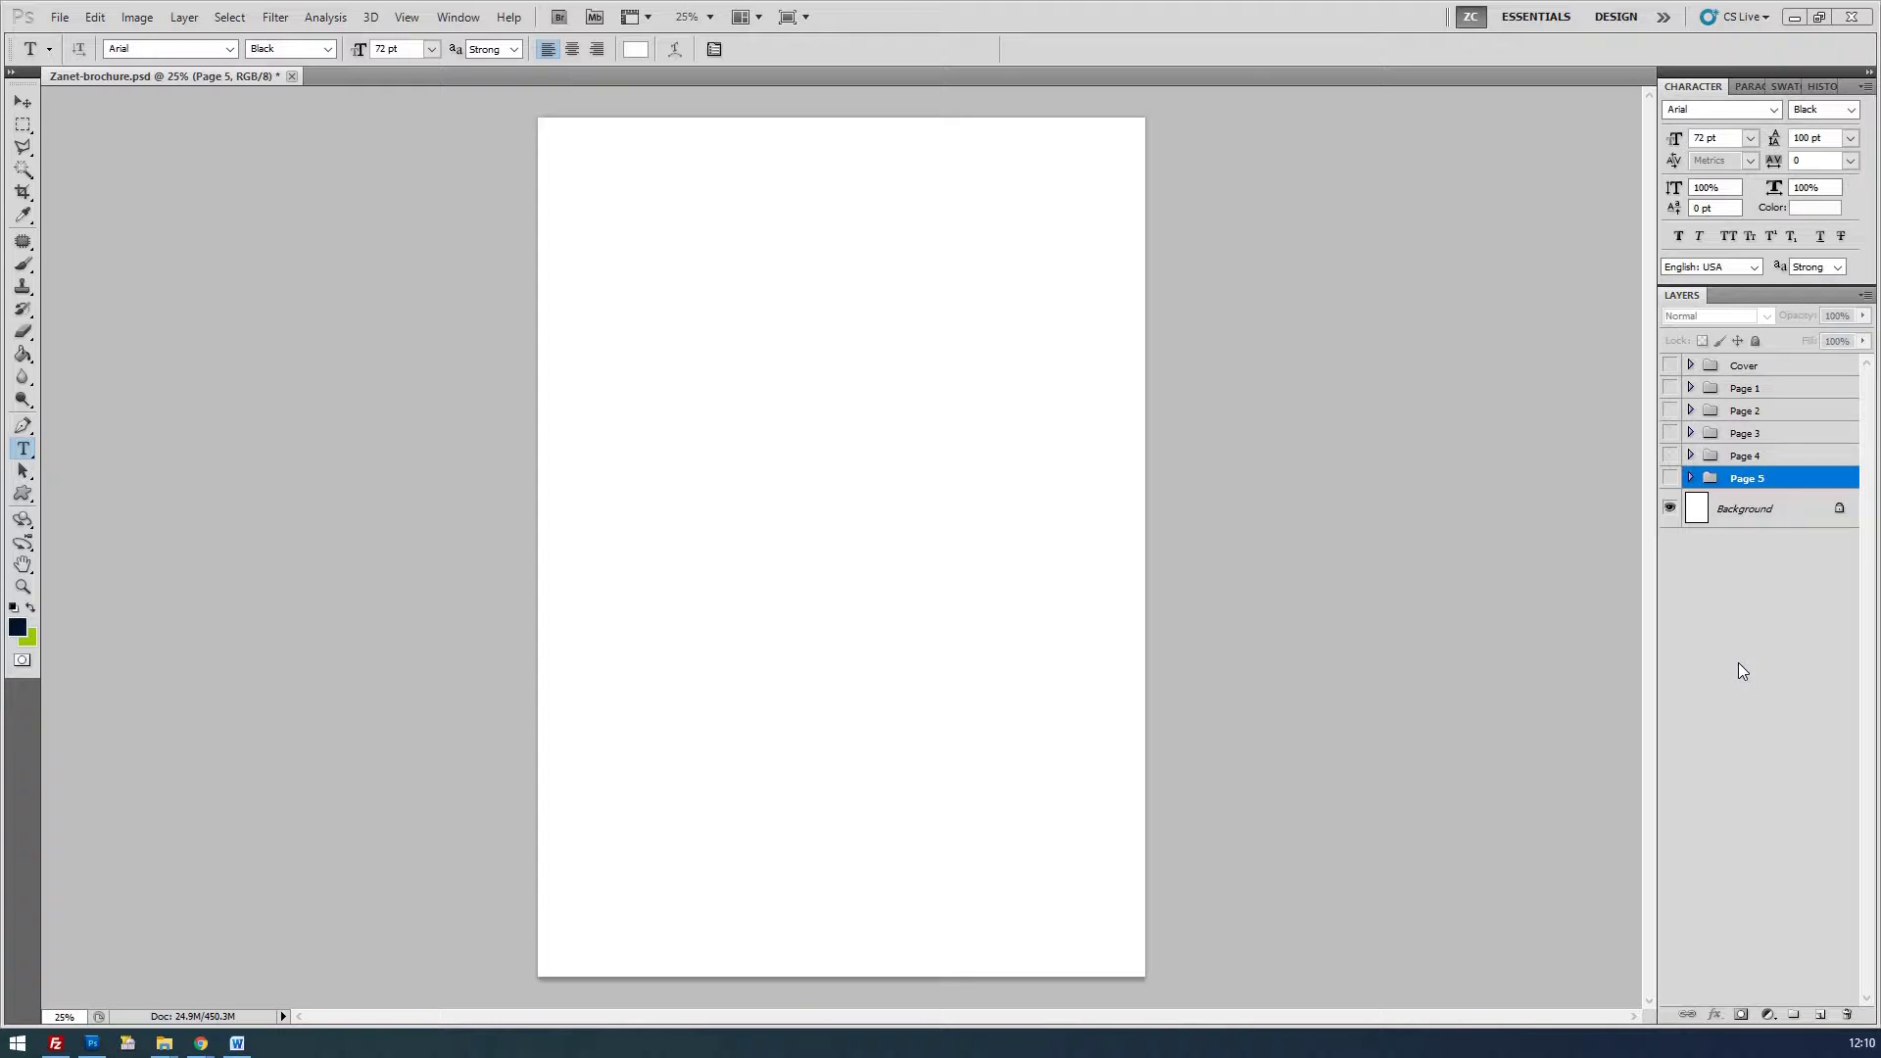
Preview the Cover, Page 1 and Page 2 groups one at a time, hiding each afterwards
left_click(1670, 366)
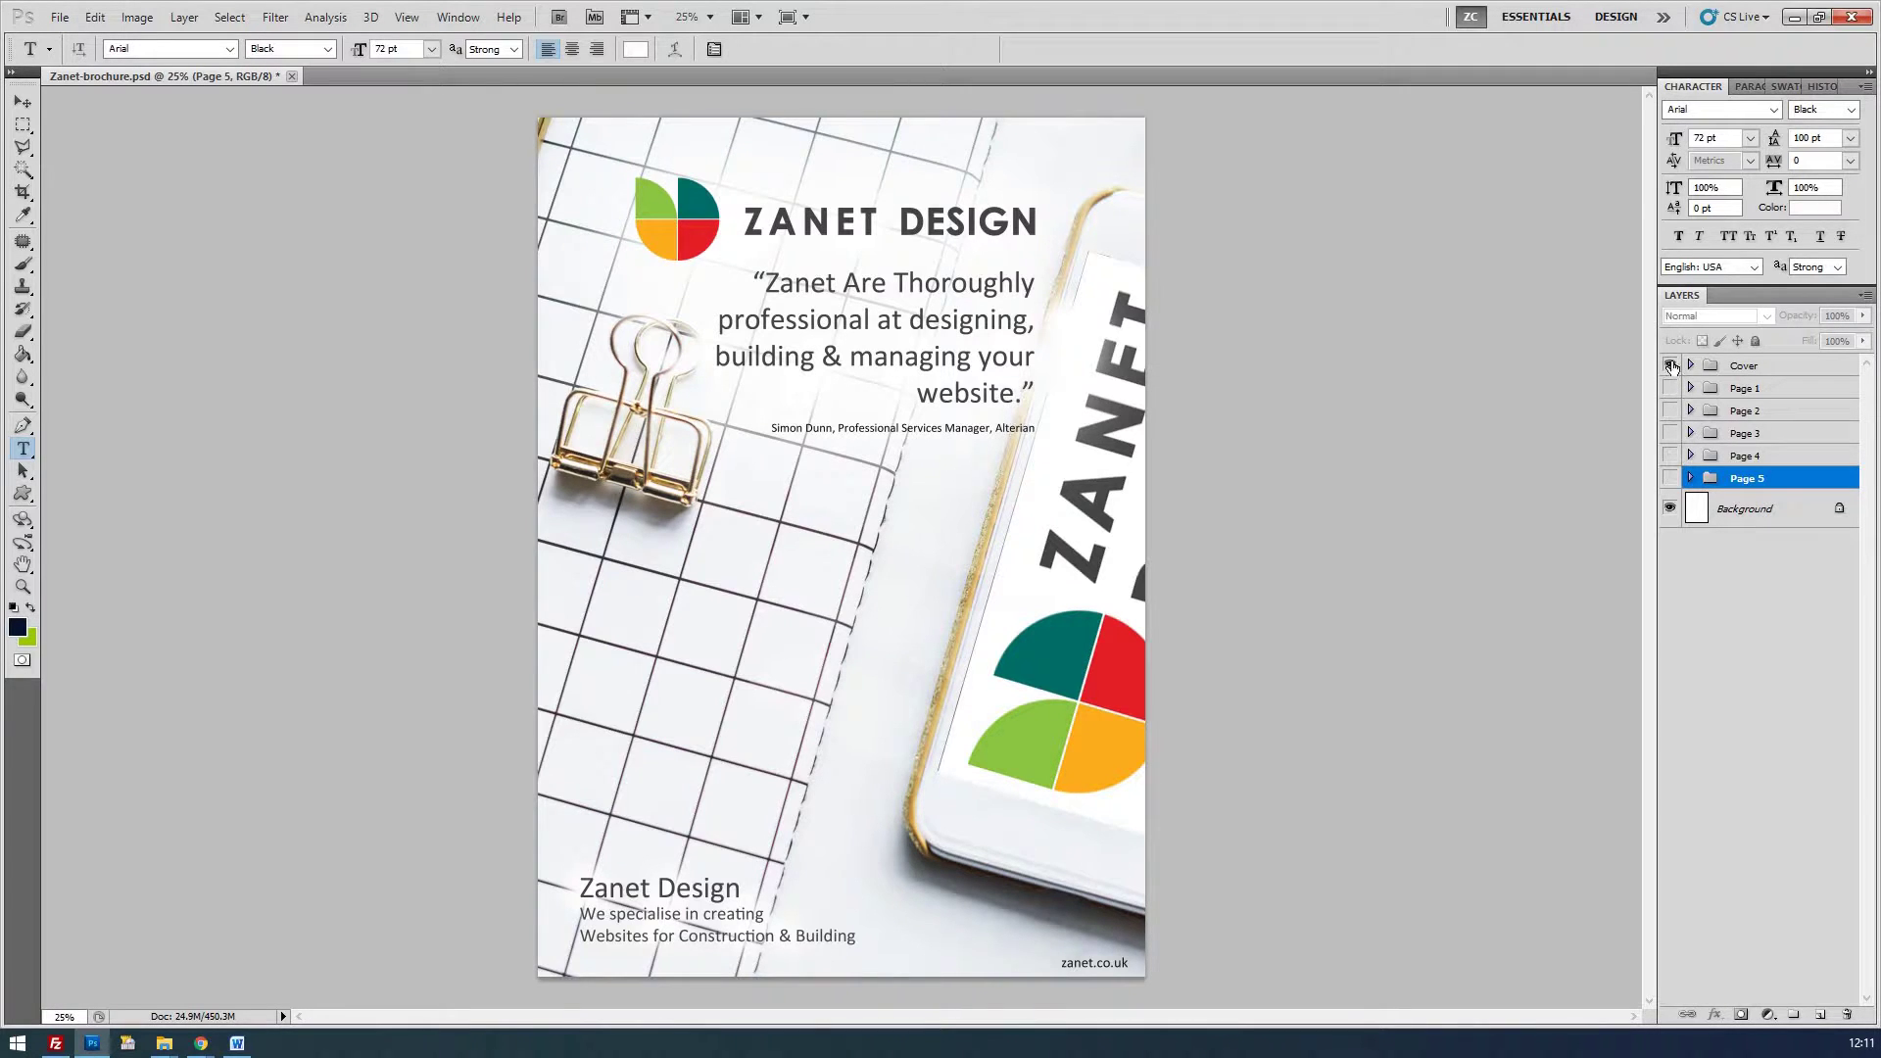
left_click(1671, 366)
left_click(1671, 388)
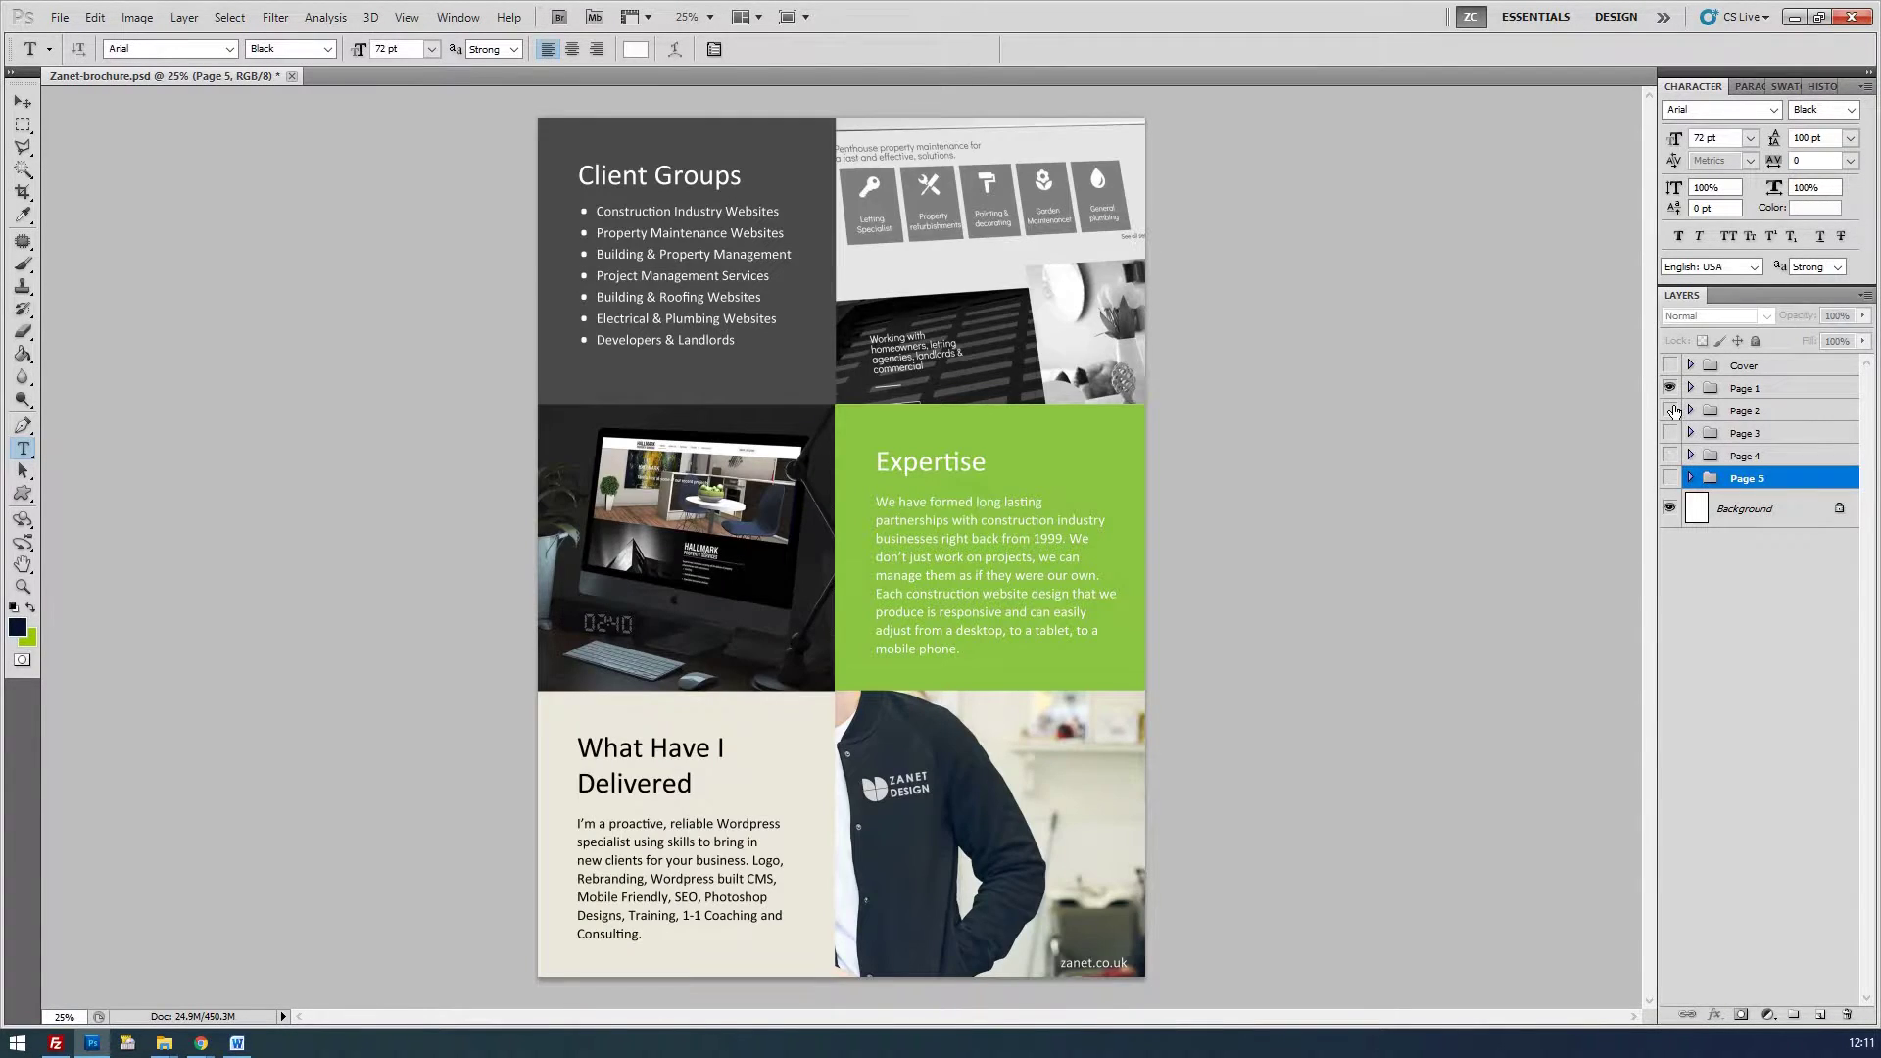
left_click(1670, 388)
left_click(1670, 411)
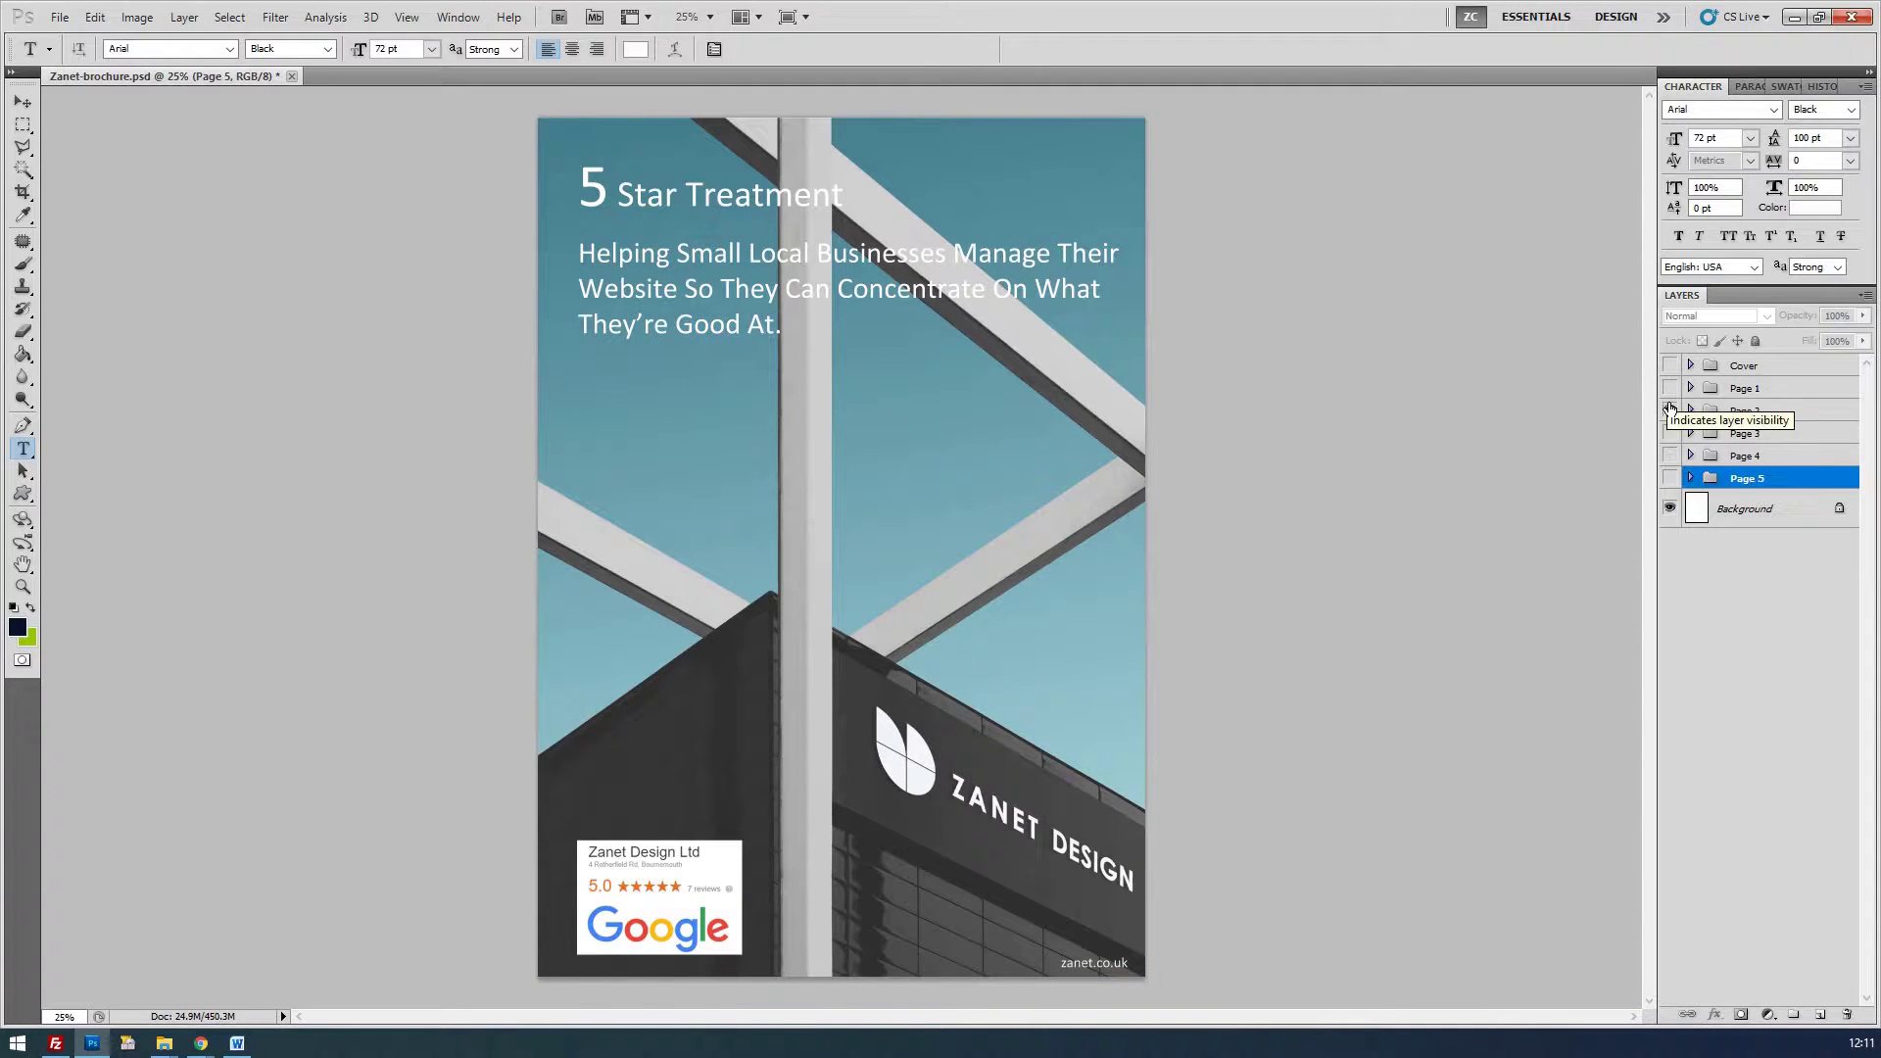
left_click(1670, 411)
Recheck Cover, Page 1, Page 2 and Page 3, leaving only Page 5 visible
left_click(1670, 366)
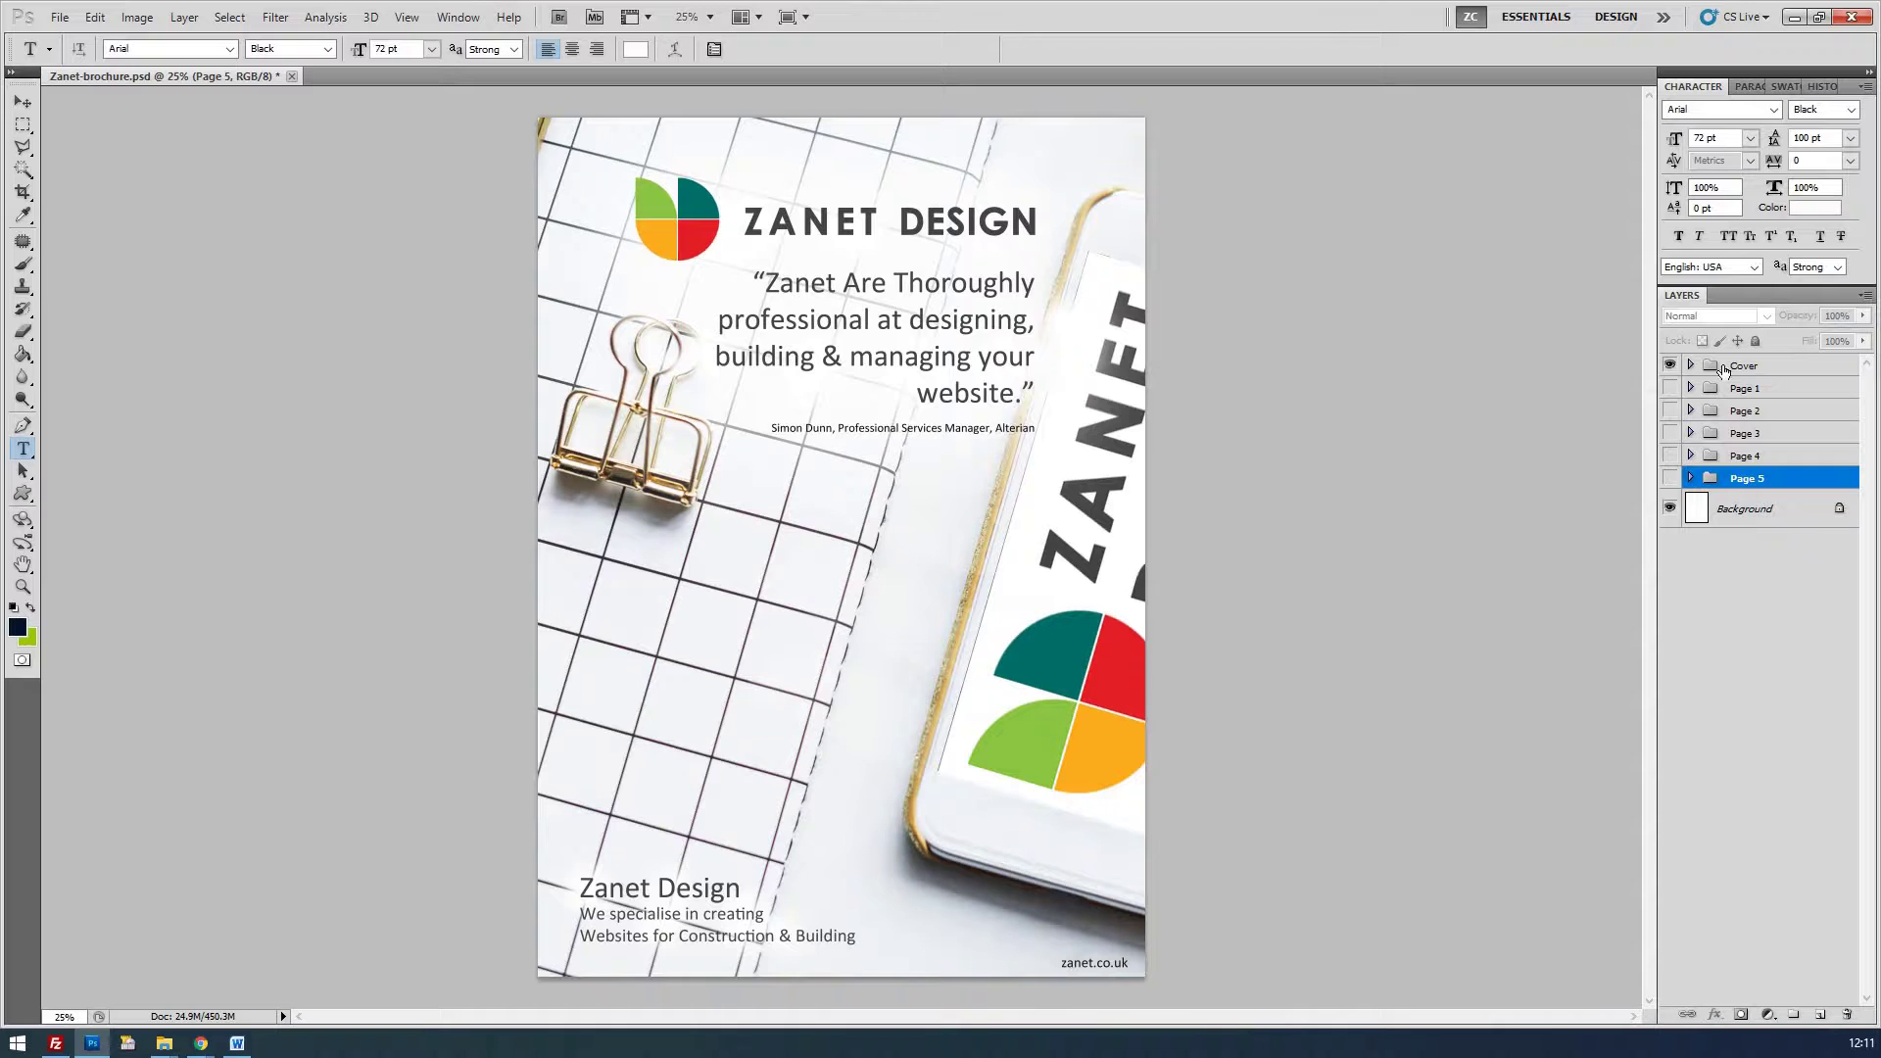
left_click(1670, 365)
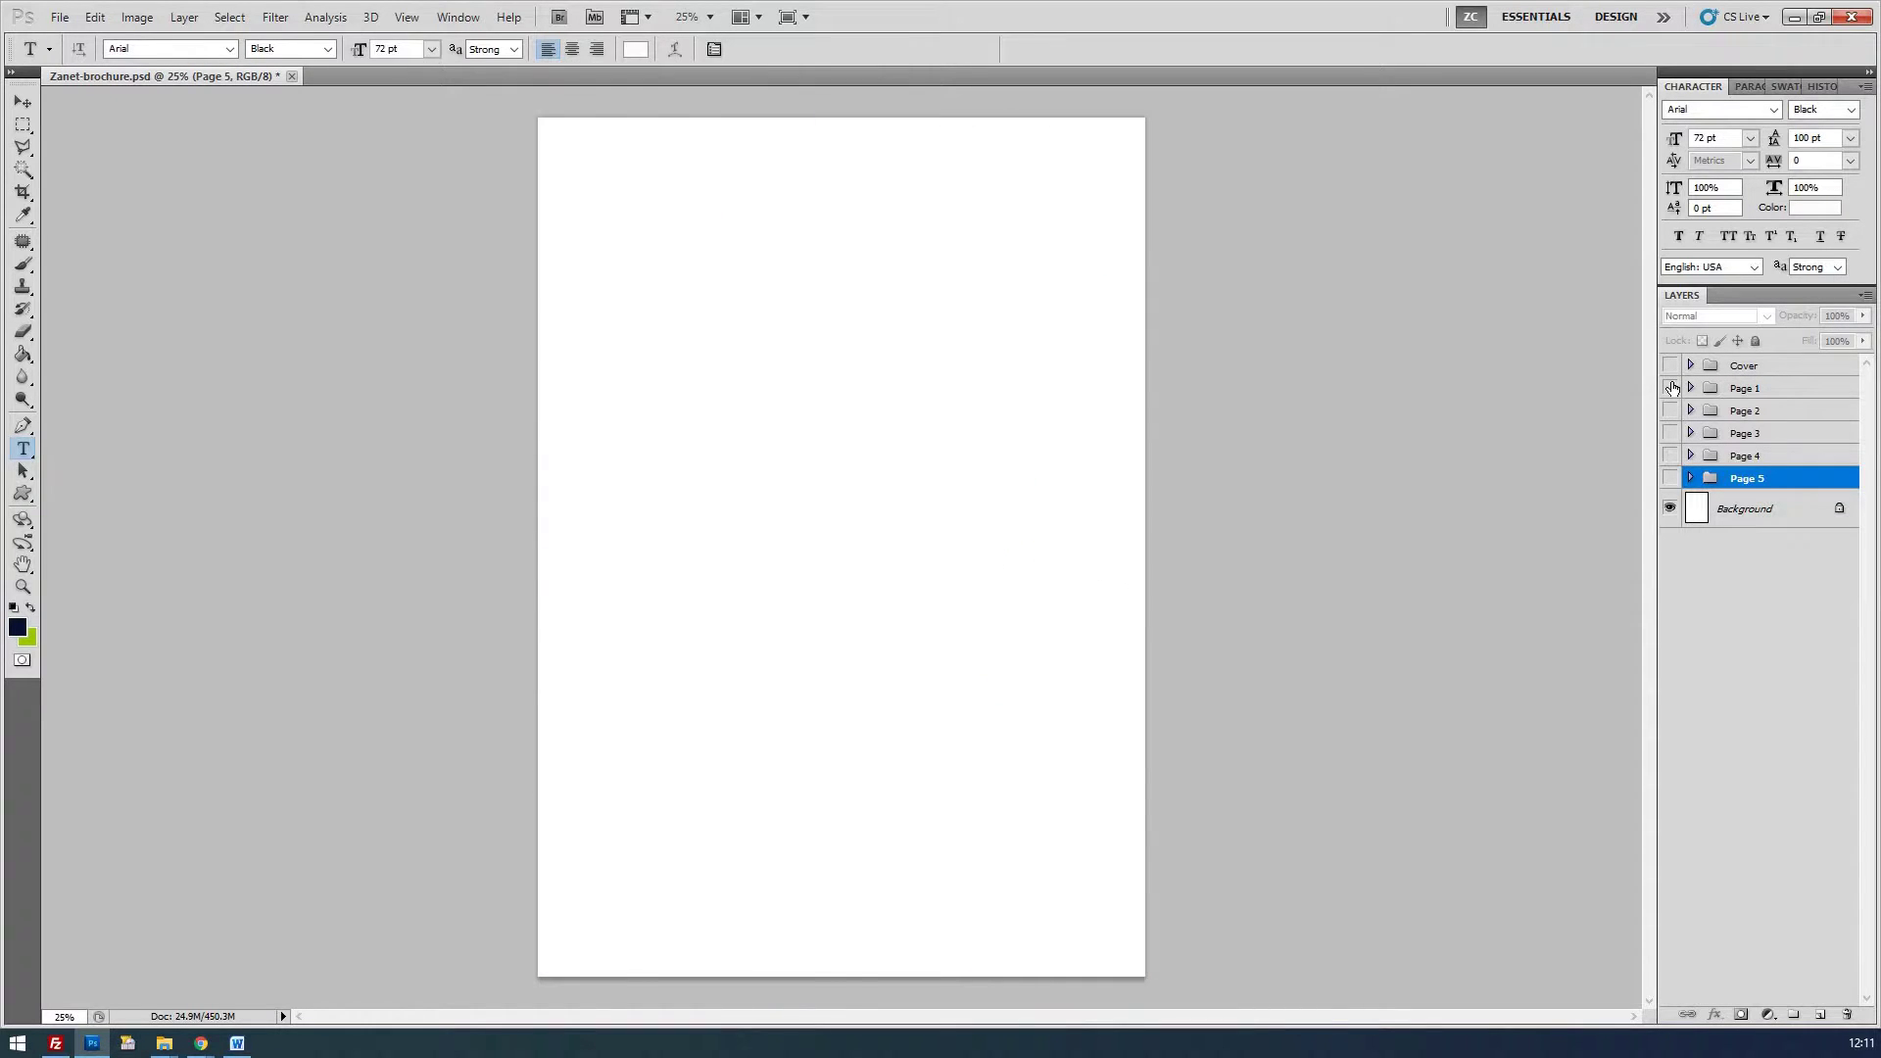
left_click(1670, 388)
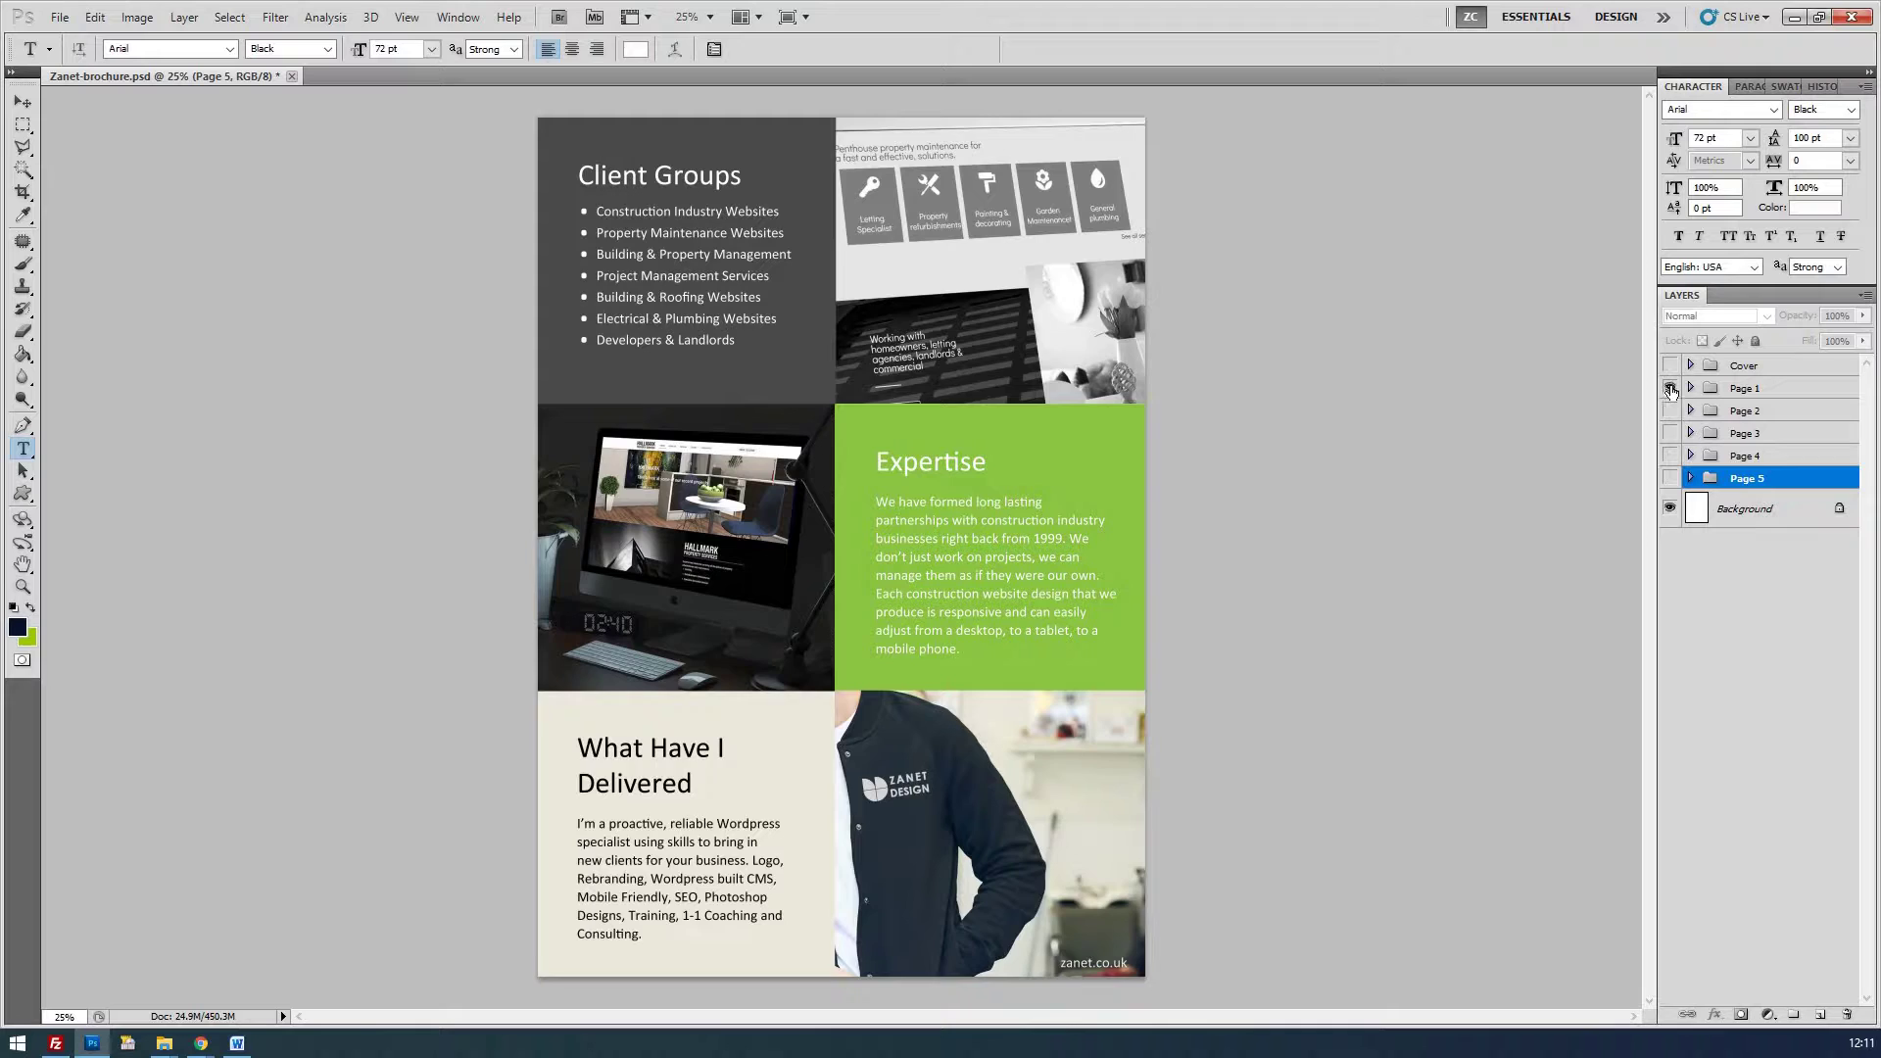
left_click(1671, 390)
left_click(1671, 411)
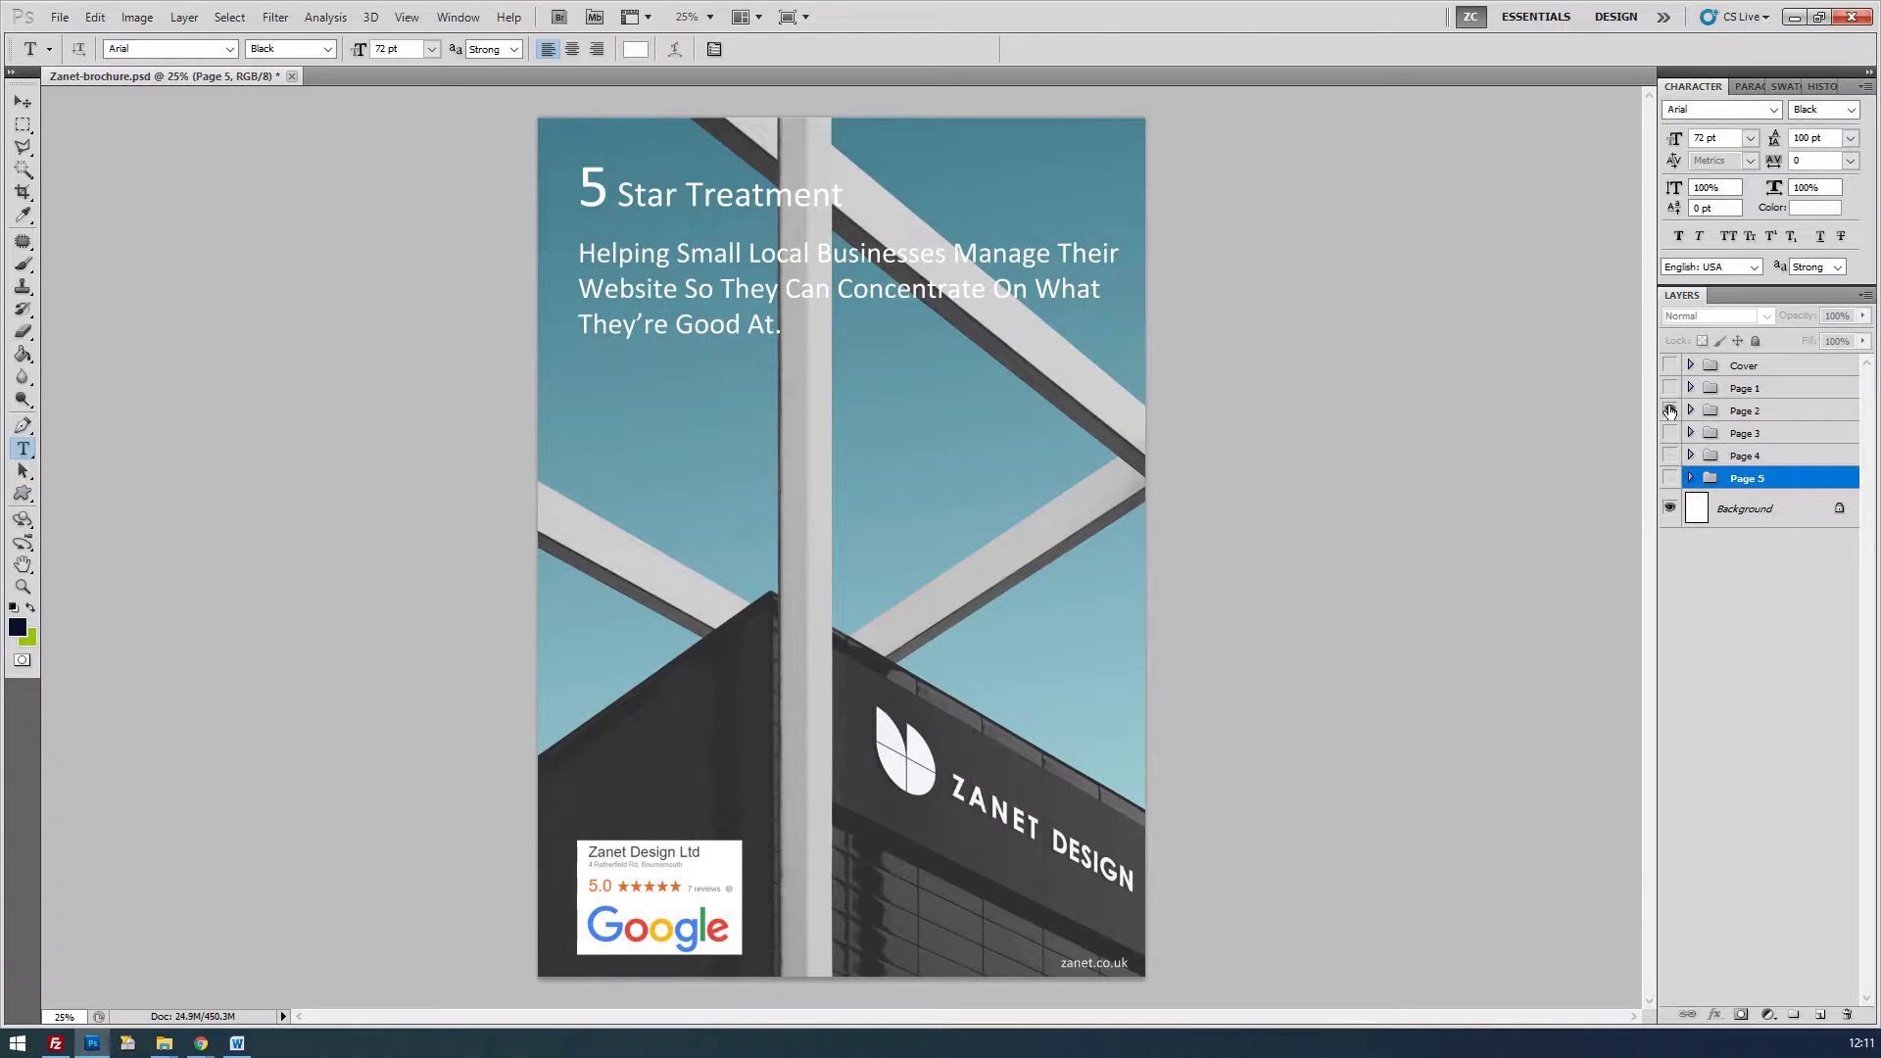
left_click(1671, 411)
left_click(1671, 433)
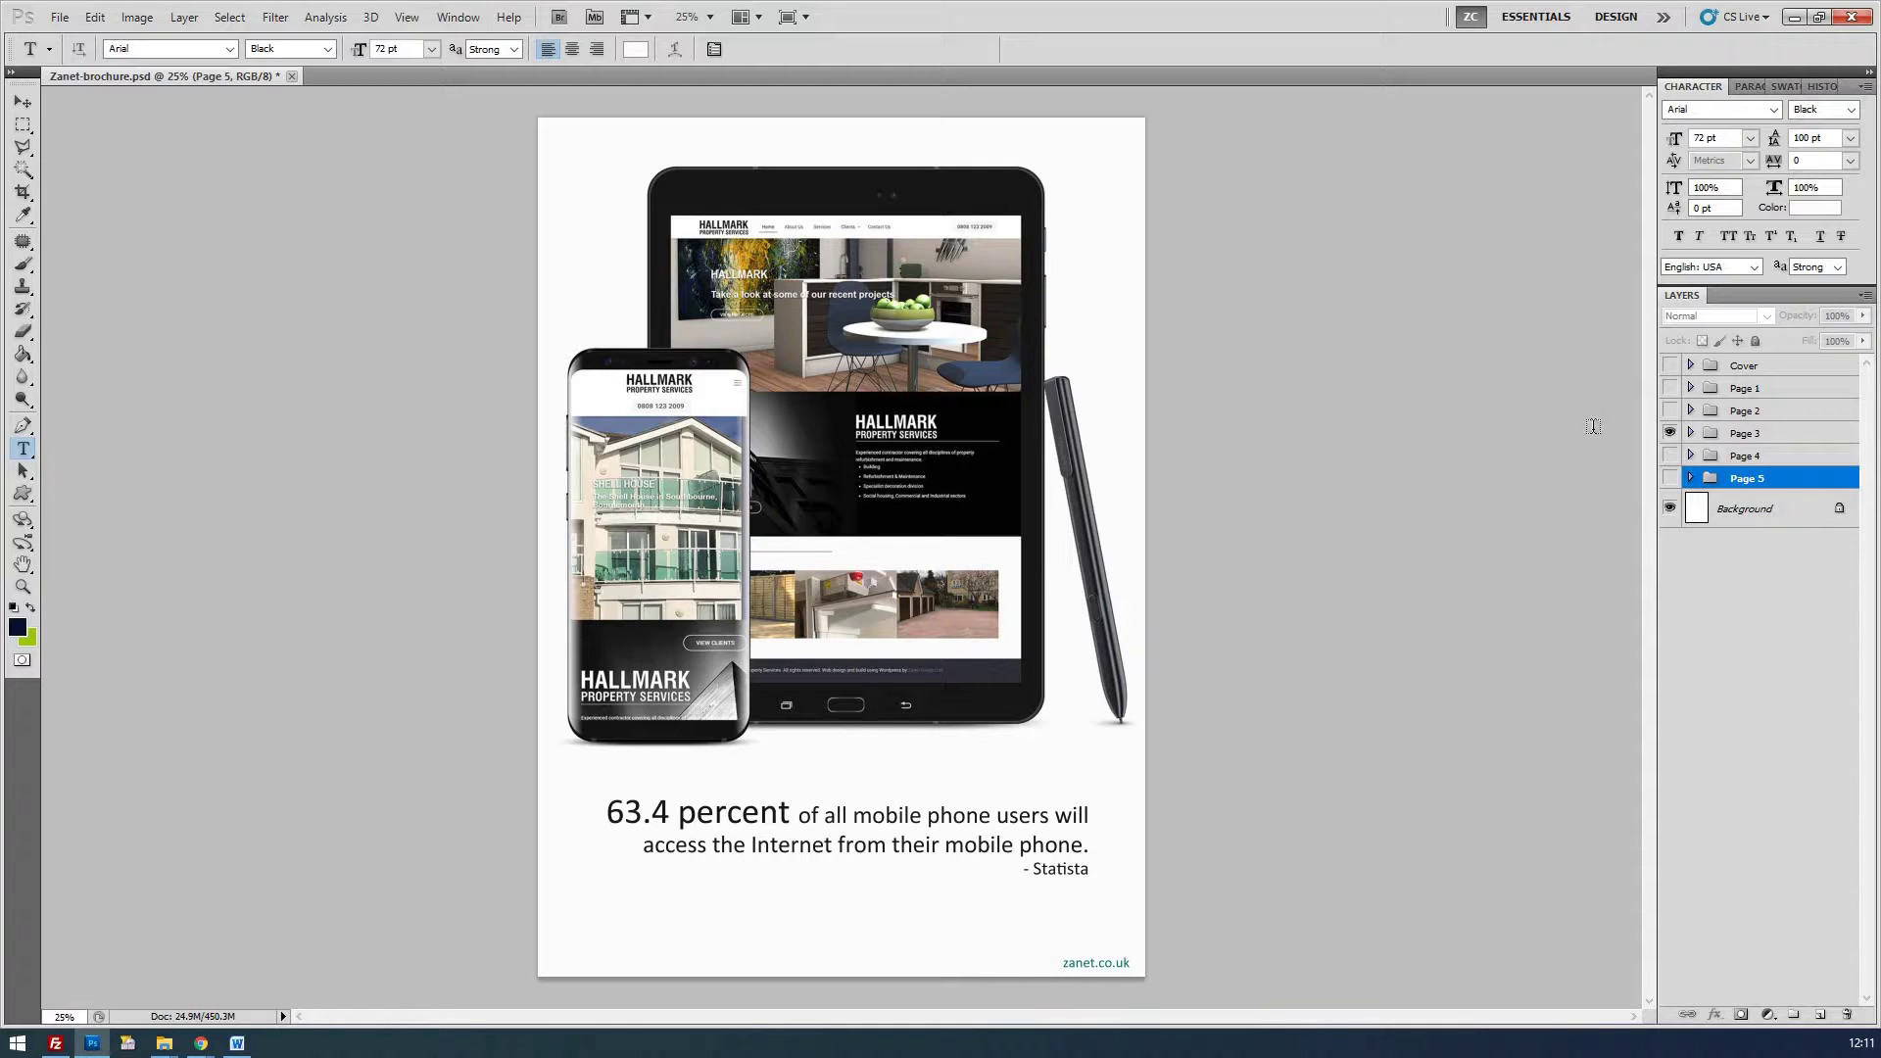
left_click(1670, 432)
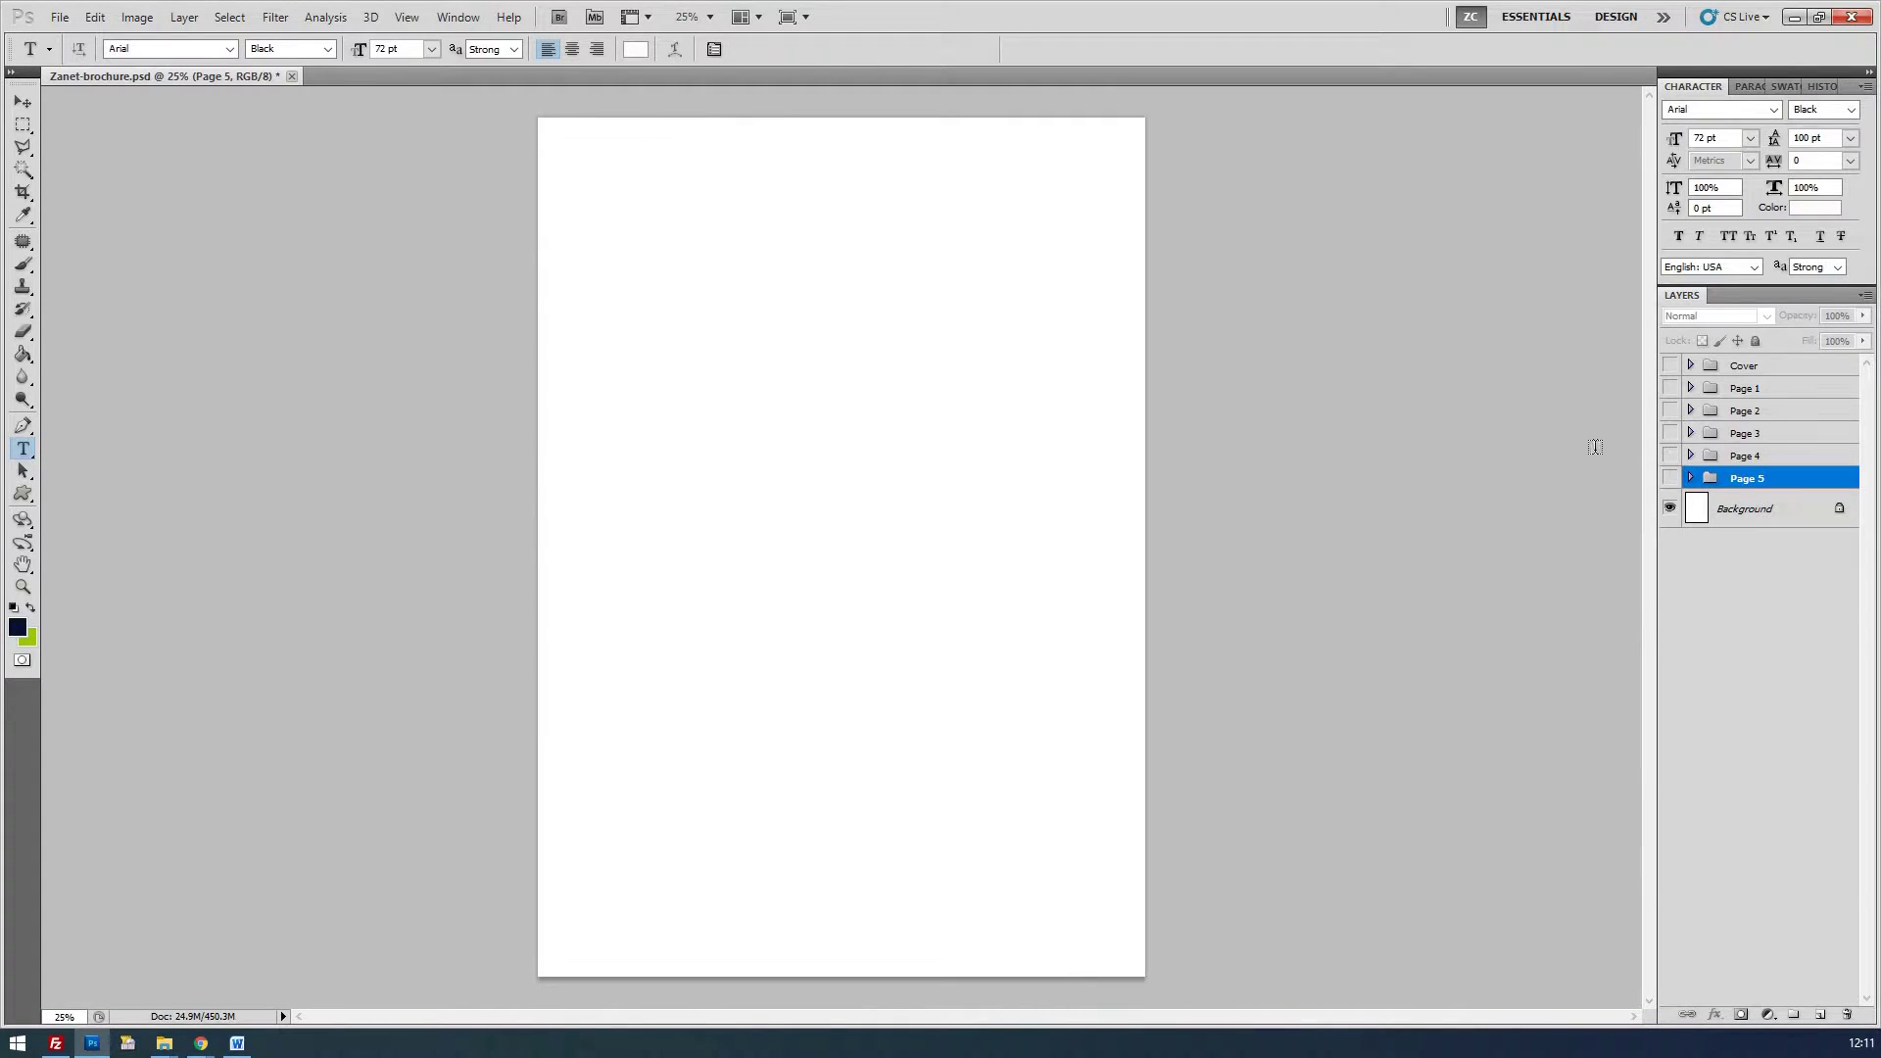
left_click(1669, 478)
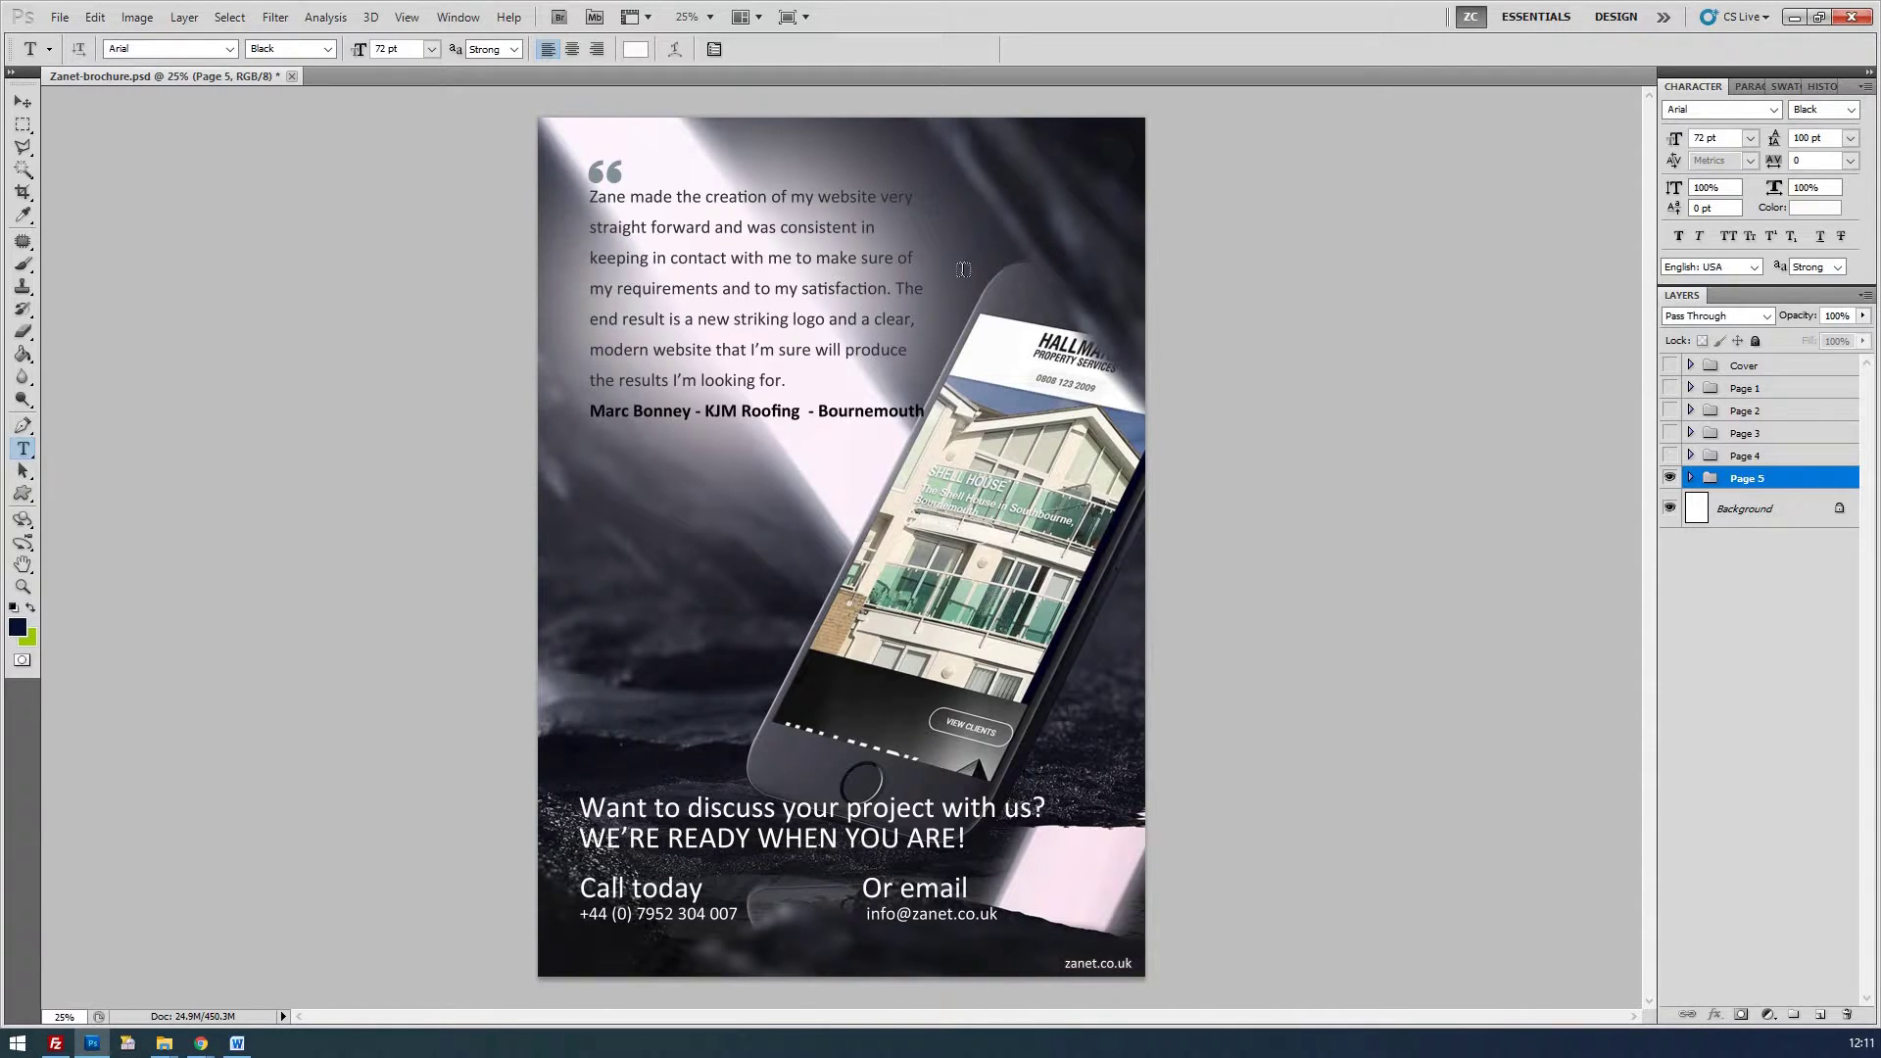
Launch Bridge full-screen and preview the brochure thumbnails, starting with Zanet-brochure1
left_click(559, 18)
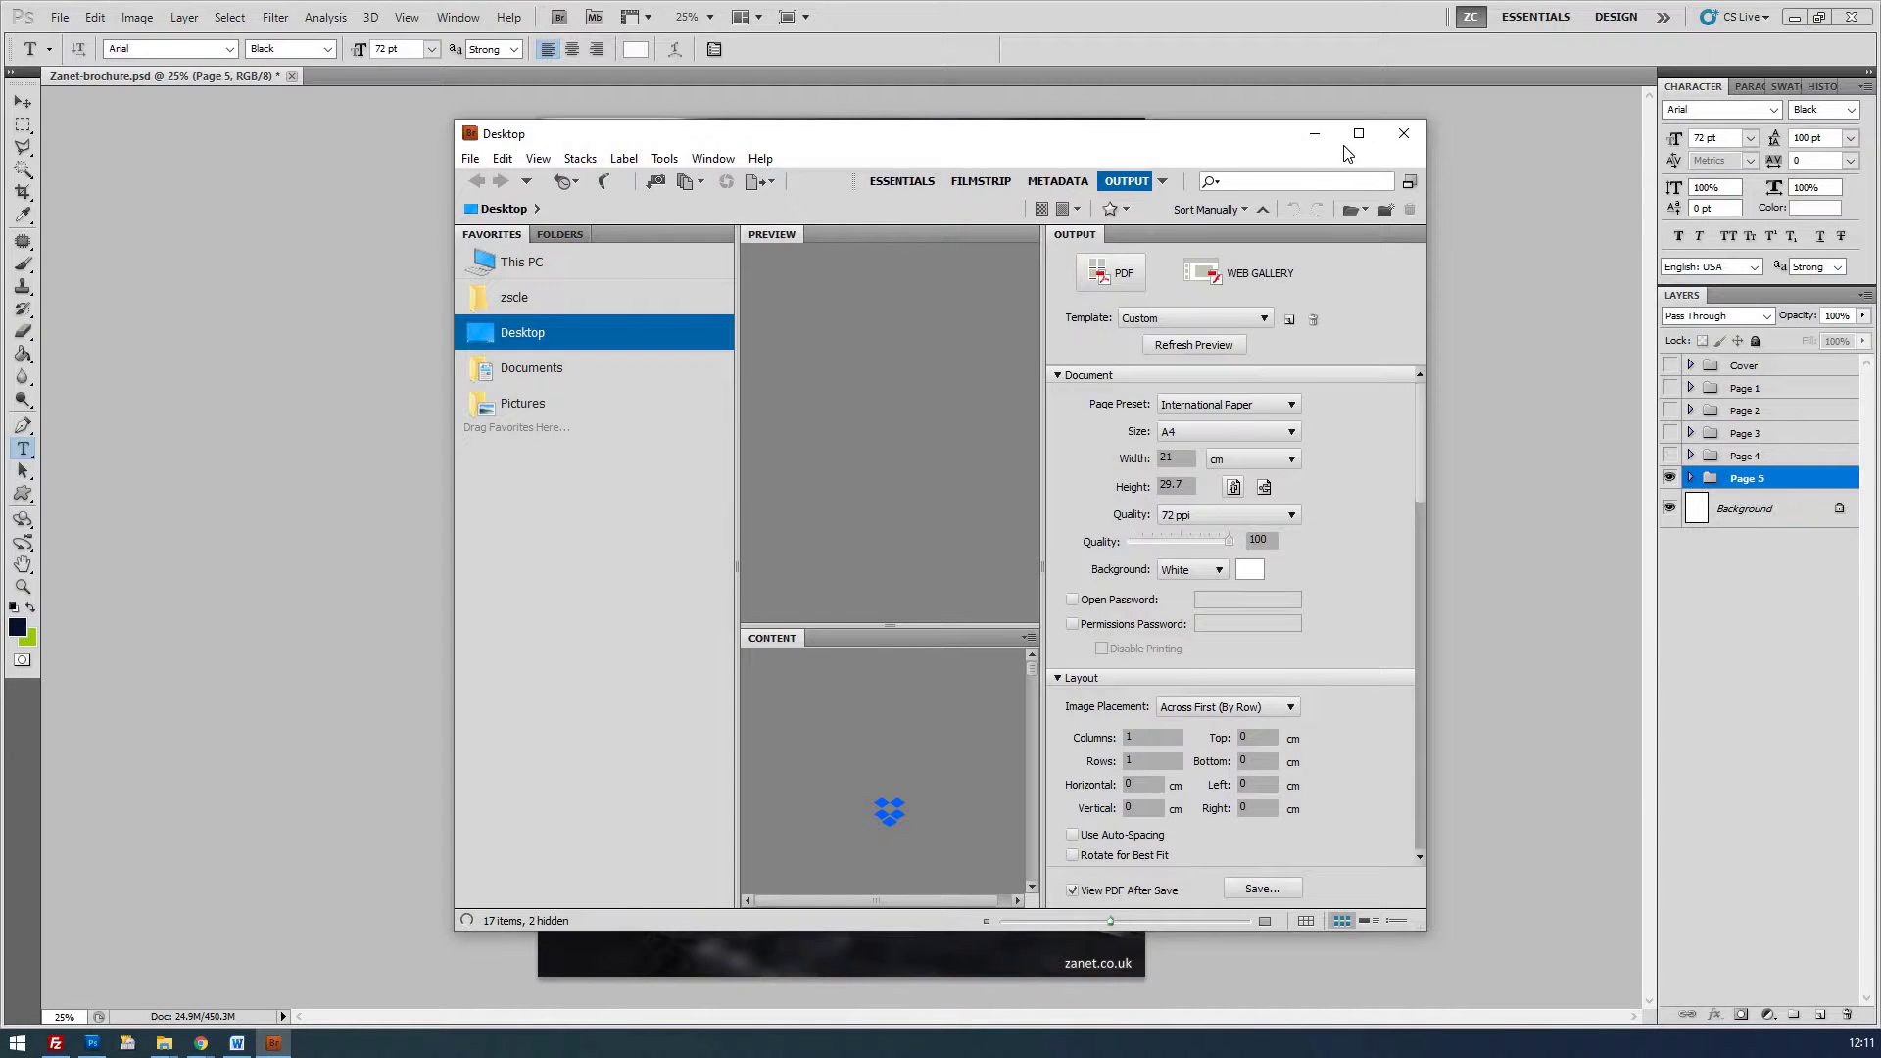
left_click(1359, 134)
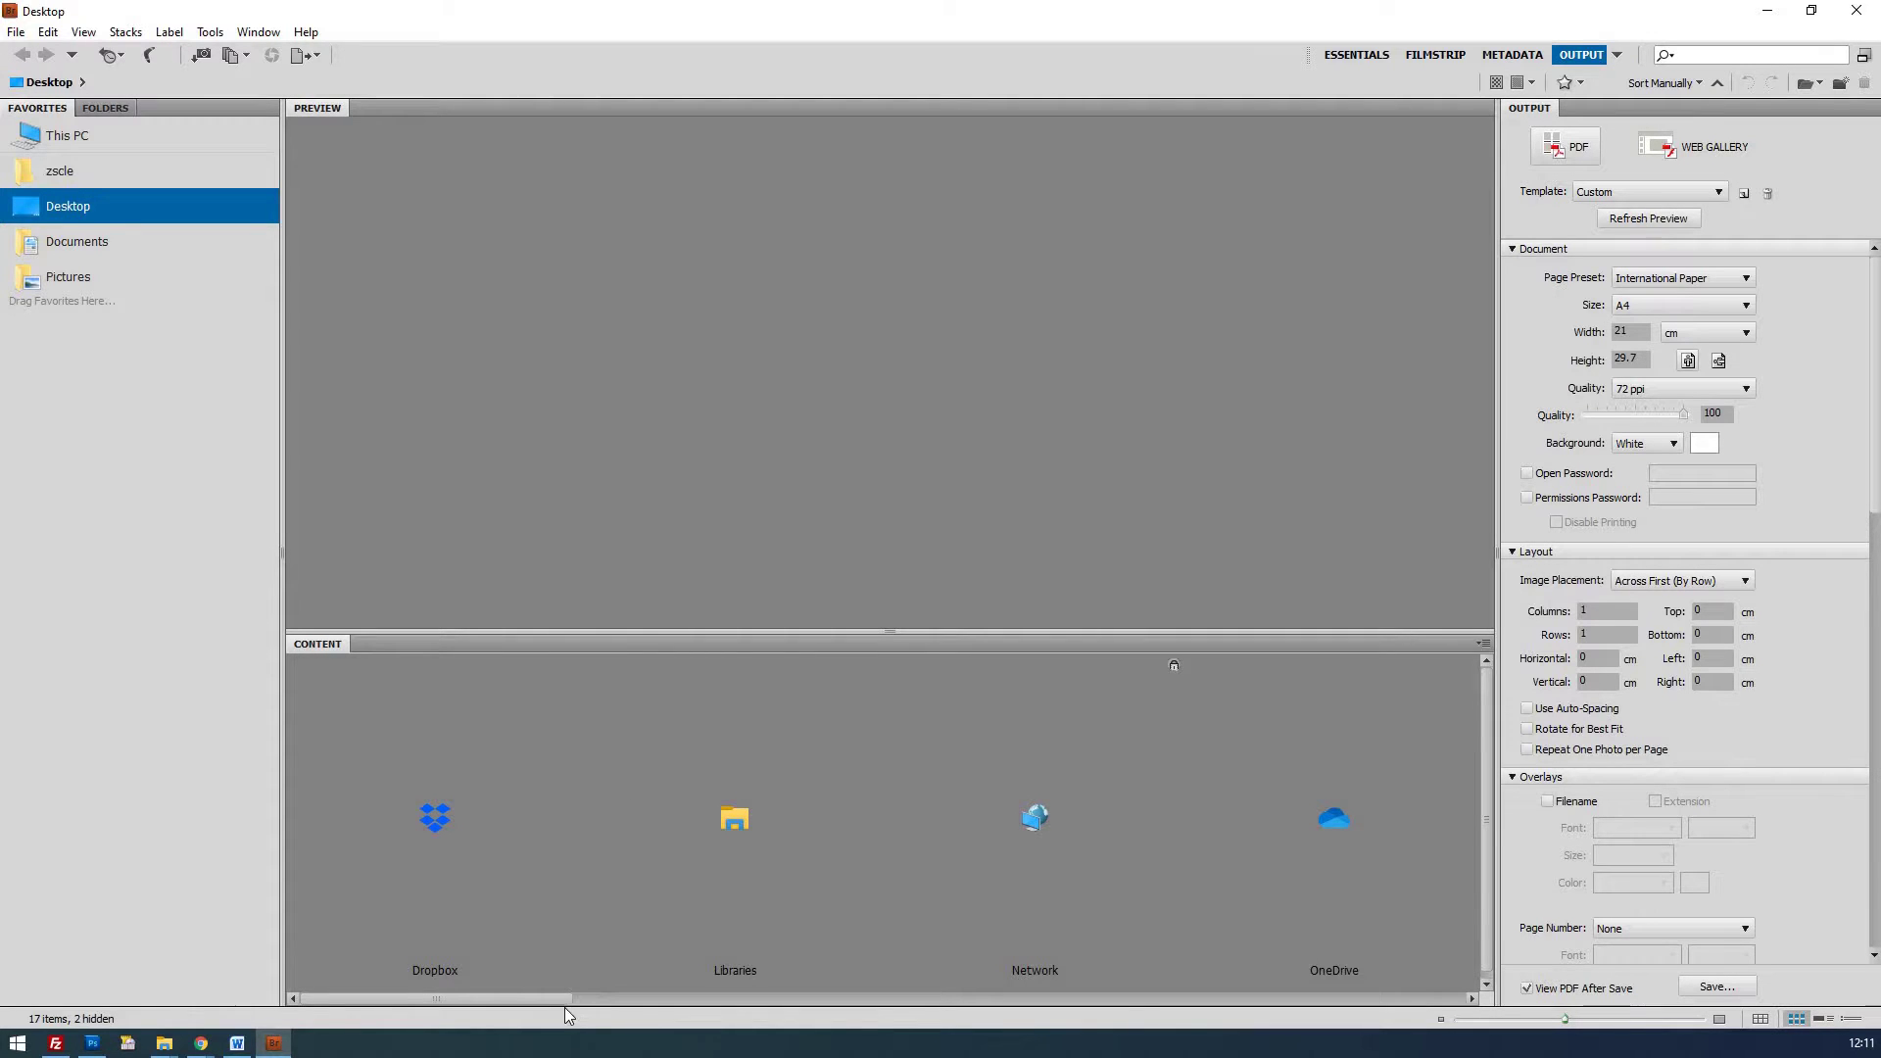
left_click_drag(566, 1001, 1172, 1011)
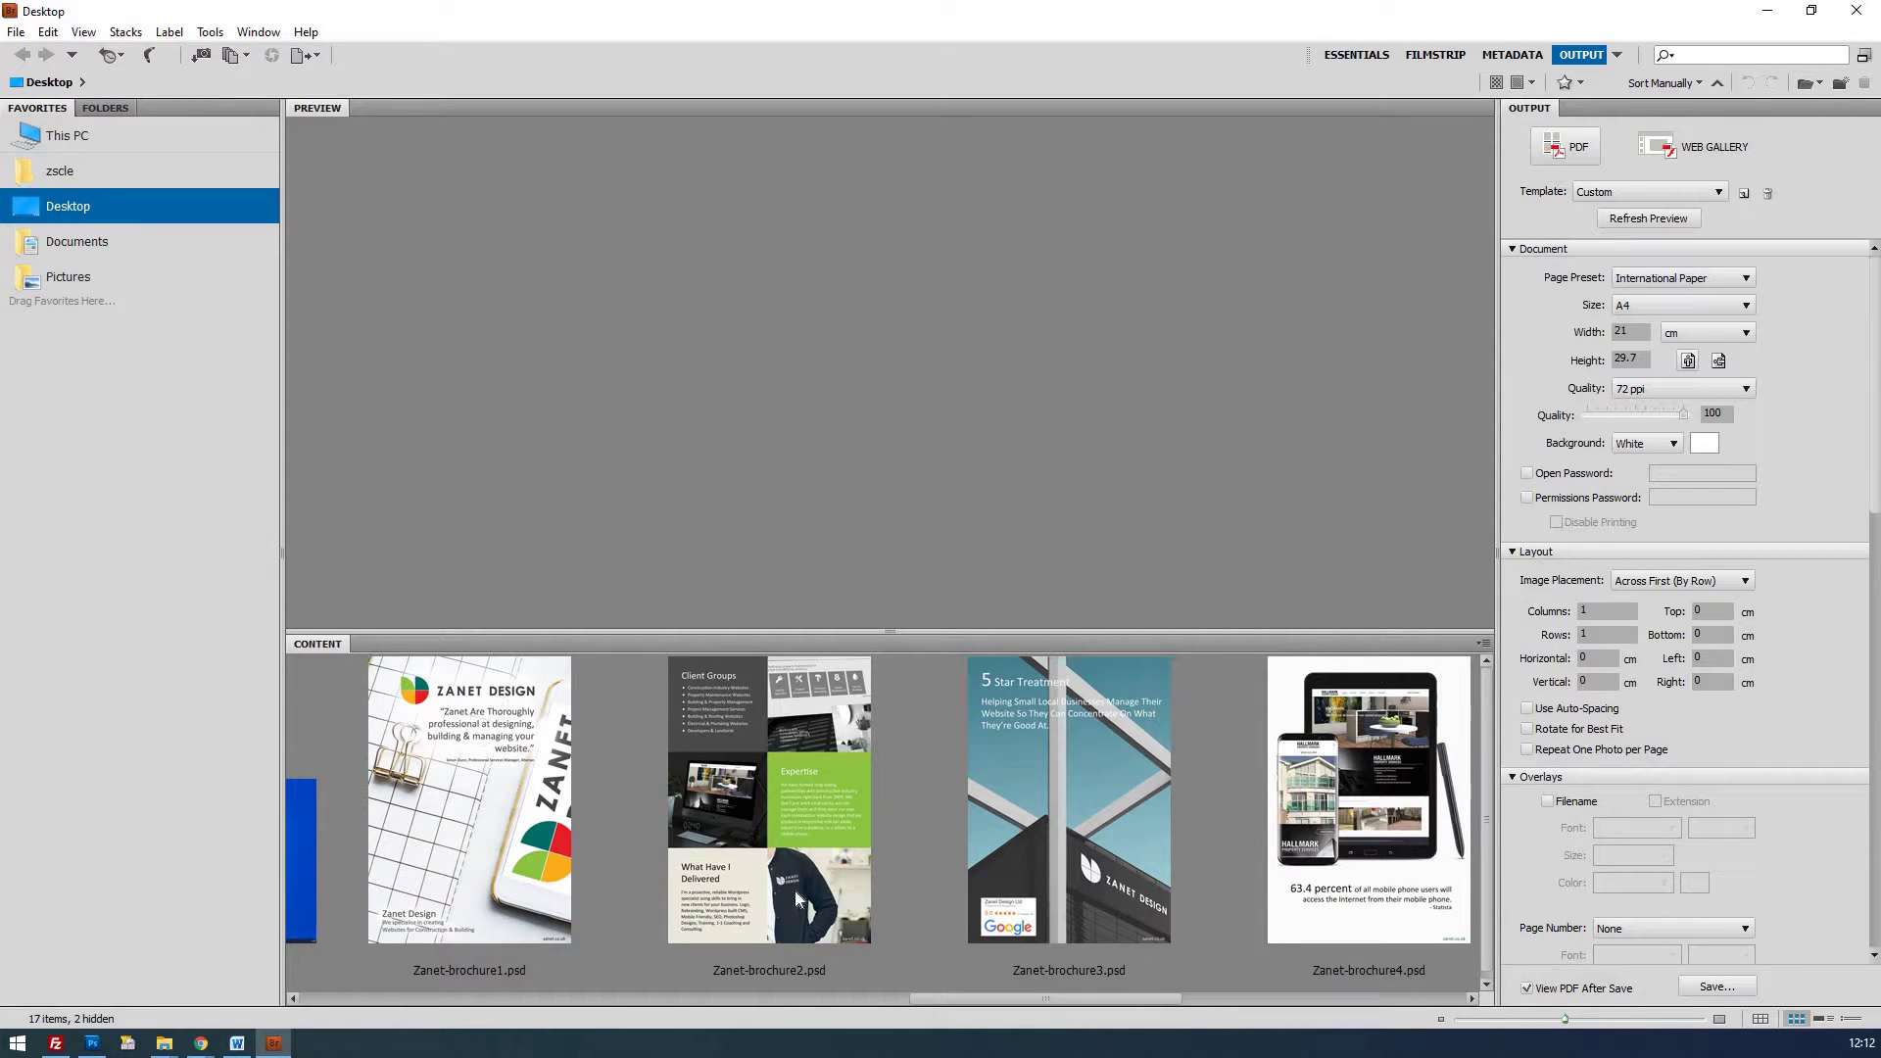
left_click(508, 842)
left_click(759, 826)
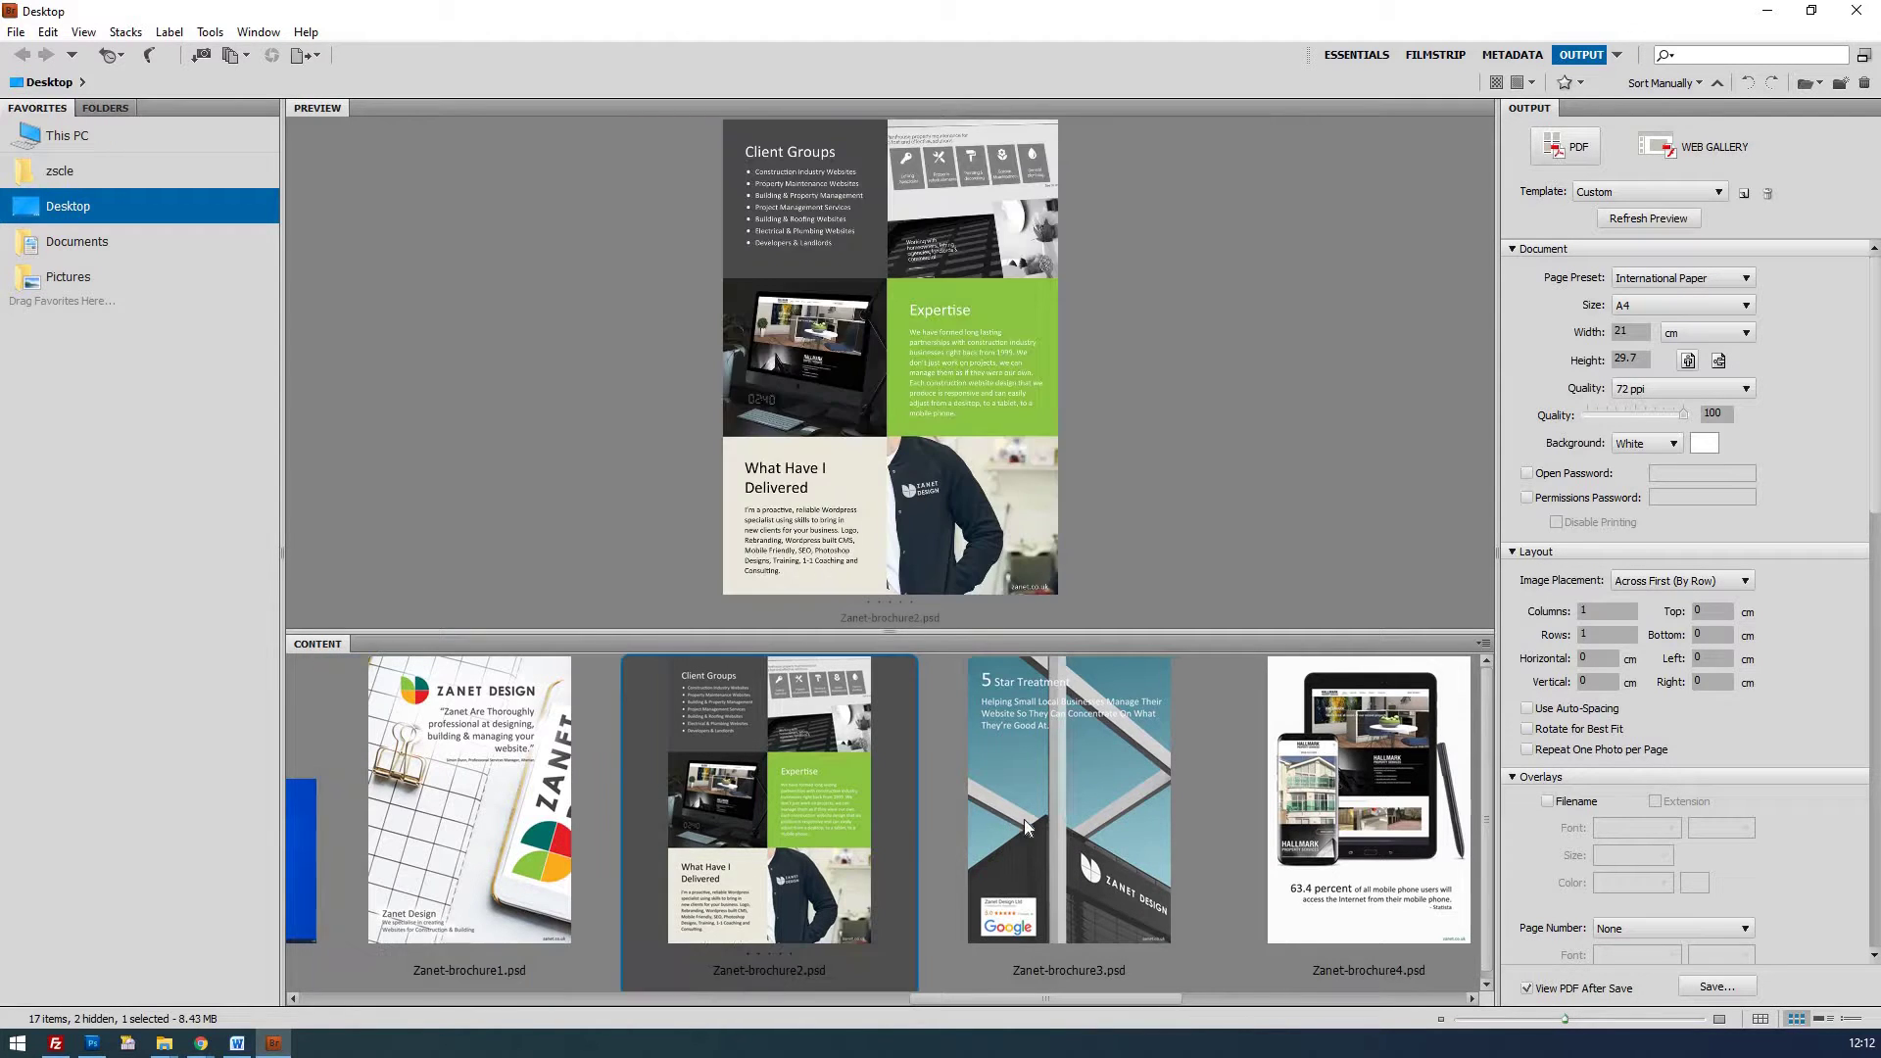
left_click(1028, 819)
left_click(529, 850)
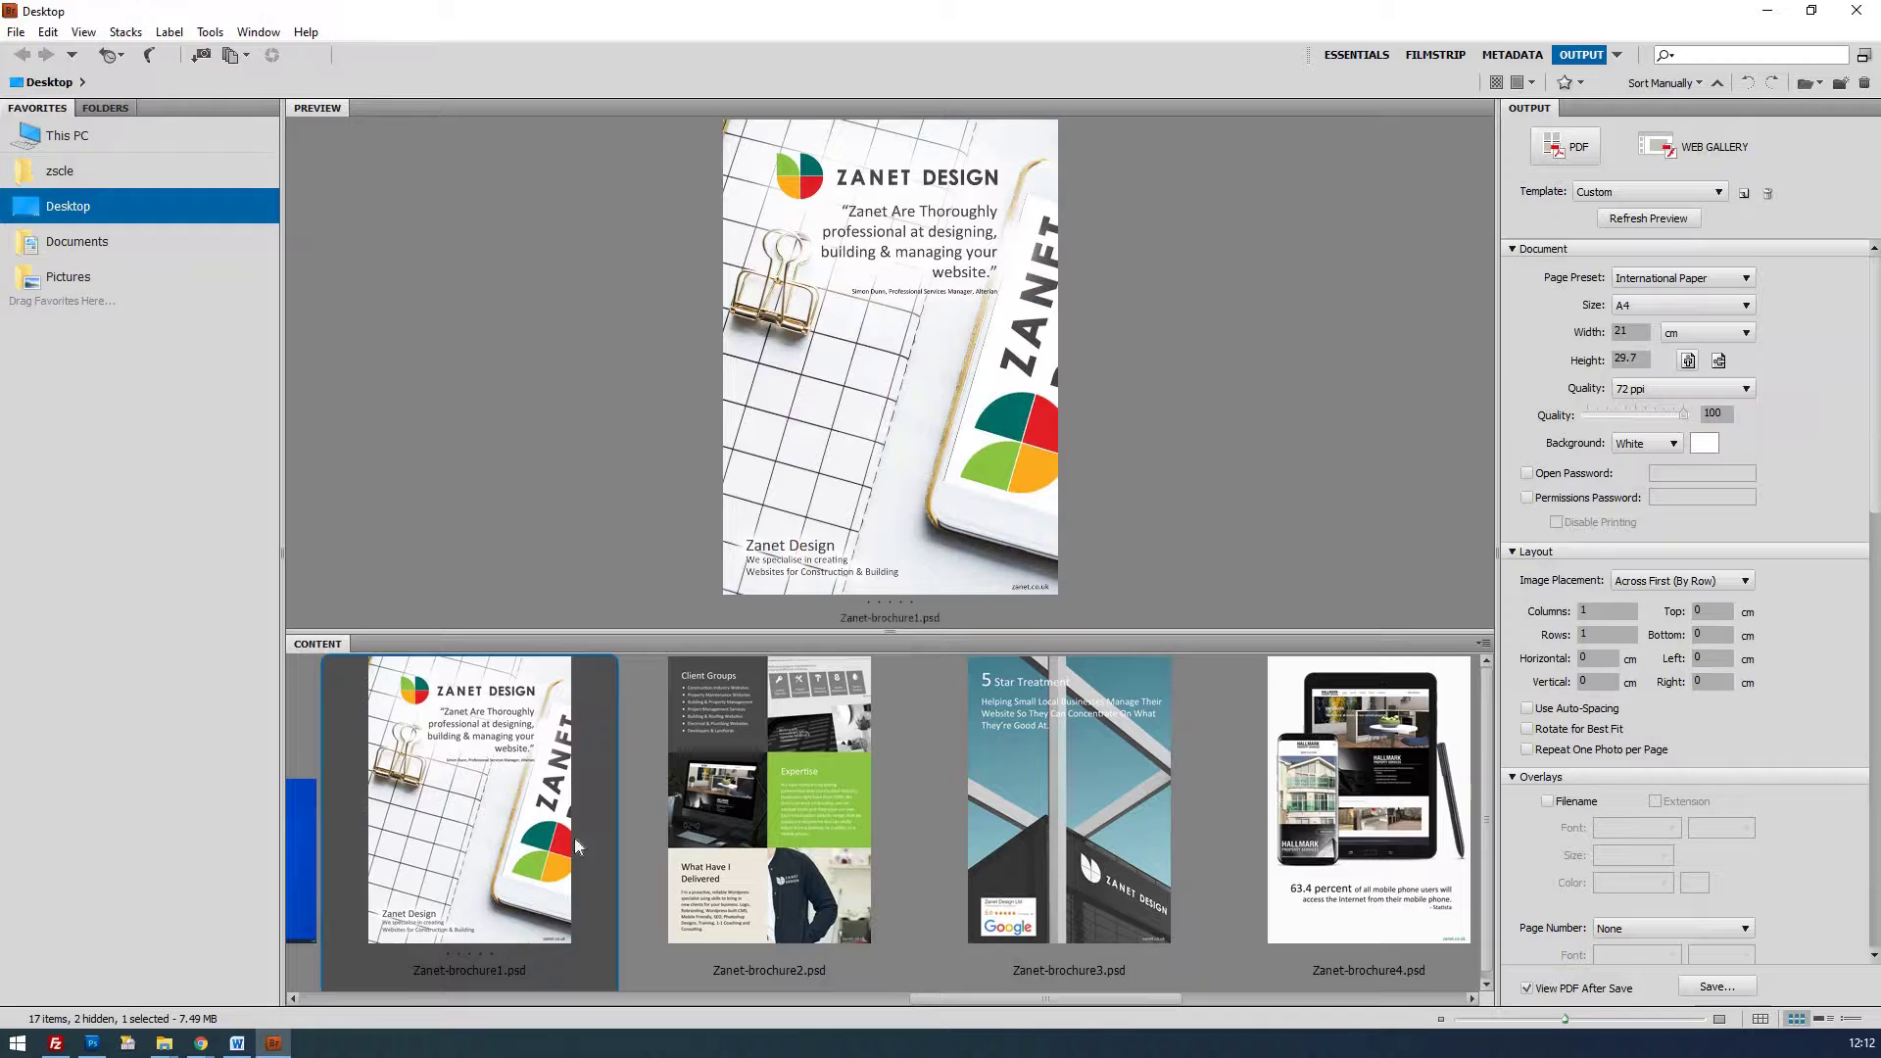
Reorder the Zanet-brochure thumbnails so pages 2 and 3 sit in sequence 1–6
left_click(749, 819)
left_click(1085, 828)
left_click_drag(1088, 830, 676, 802)
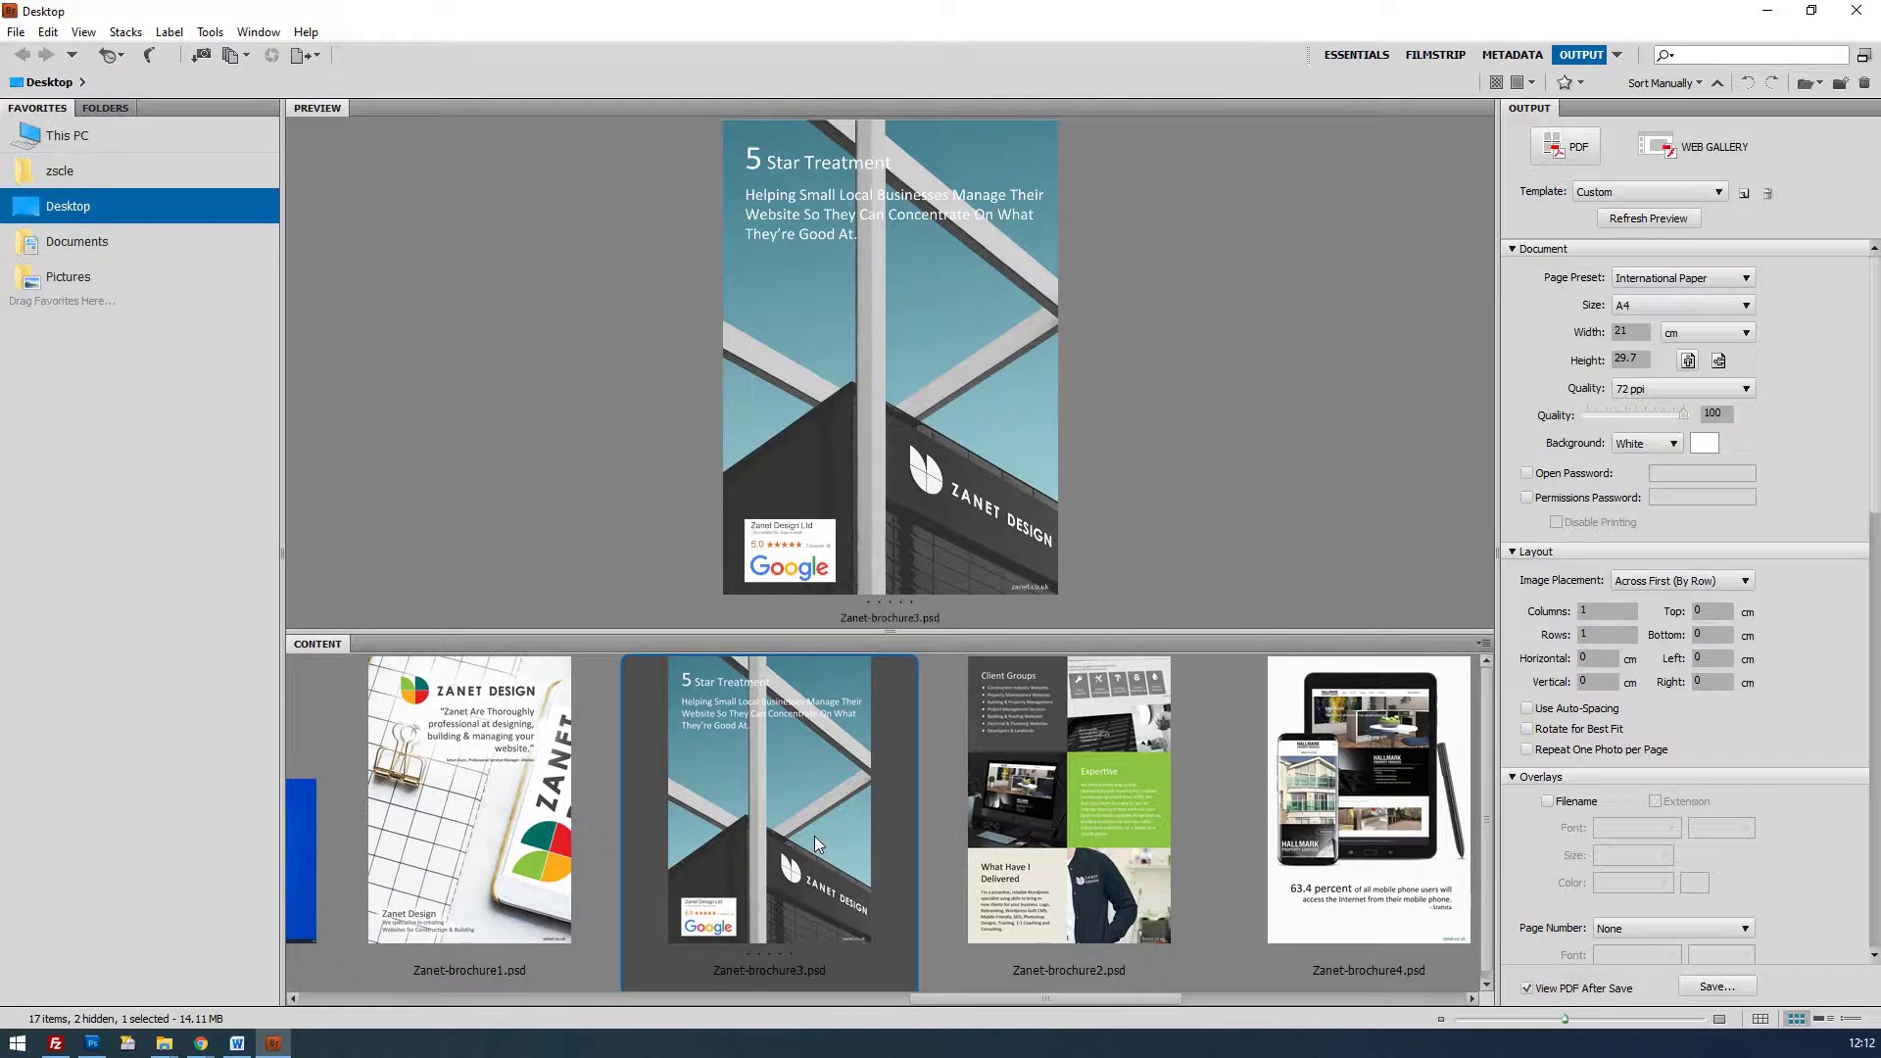
left_click_drag(1068, 861, 504, 847)
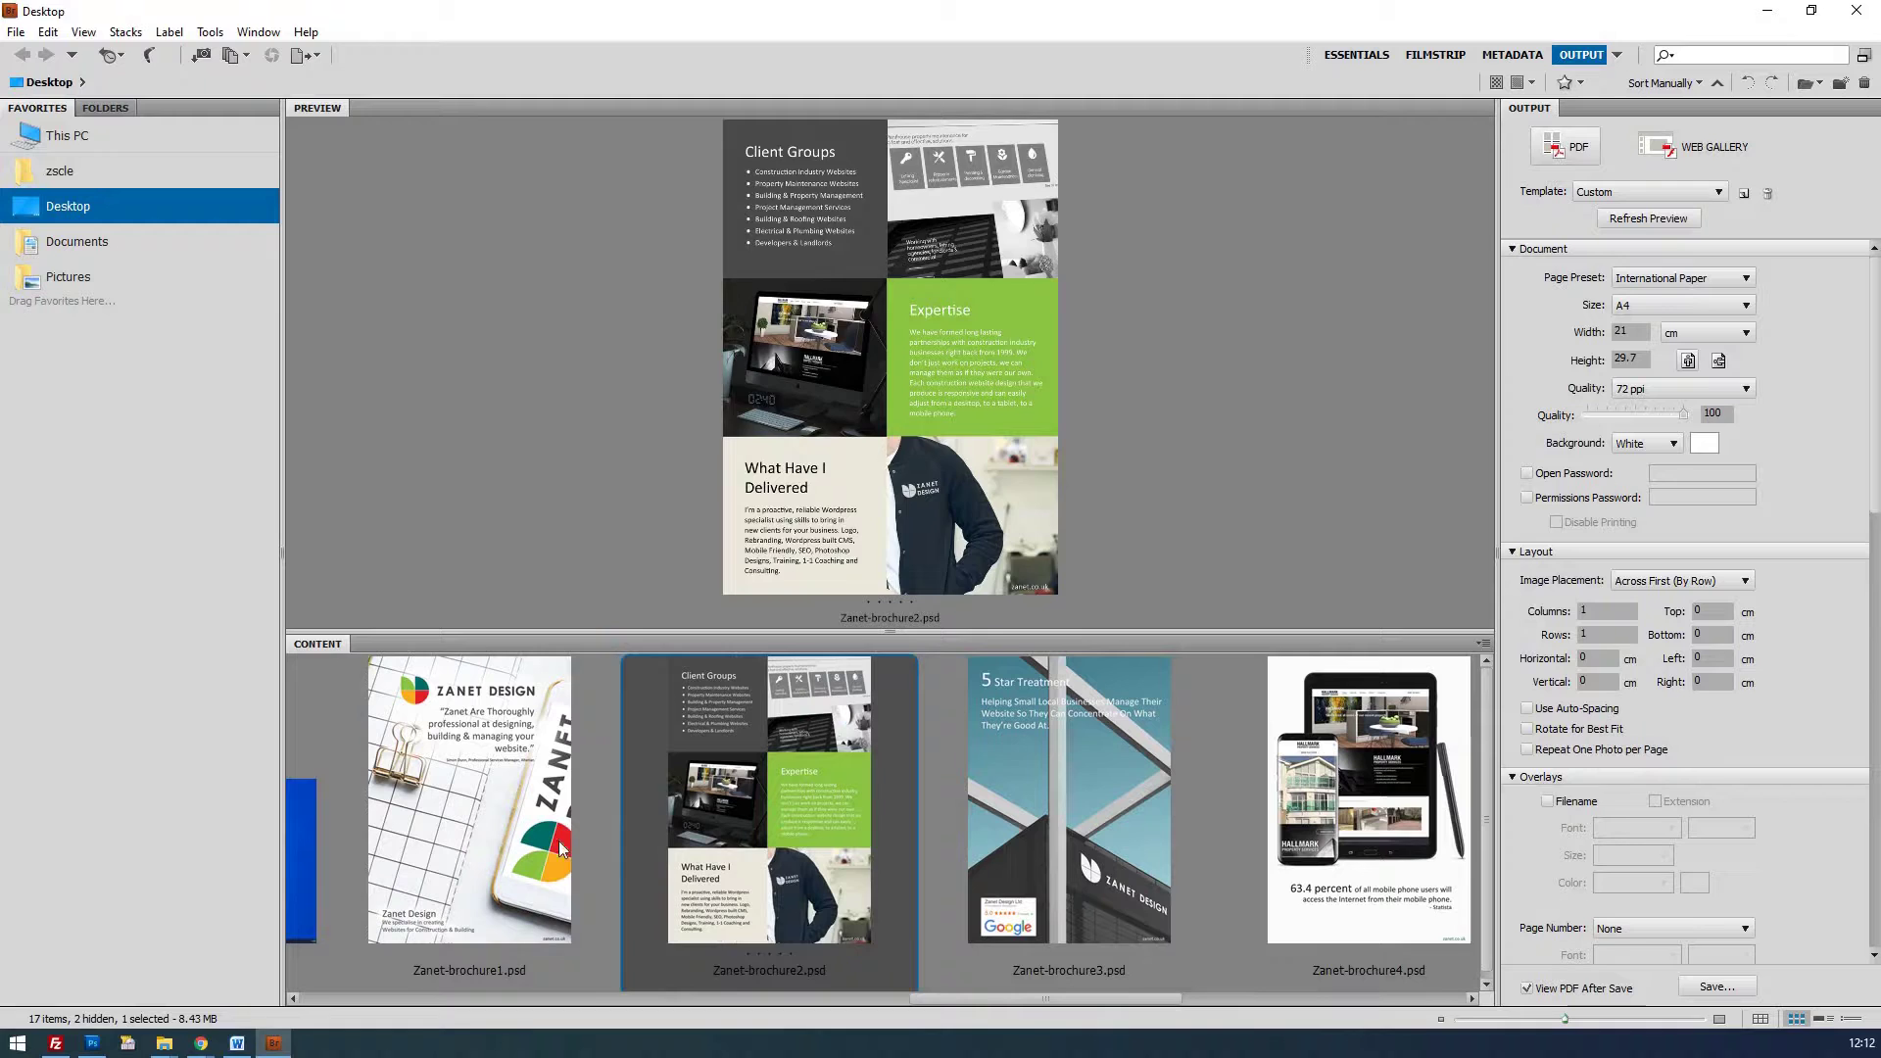
Select all six brochure pages from Zanet-brochure1 to Zanet-brochure6
left_click(504, 847)
left_click_drag(1027, 997, 1226, 994)
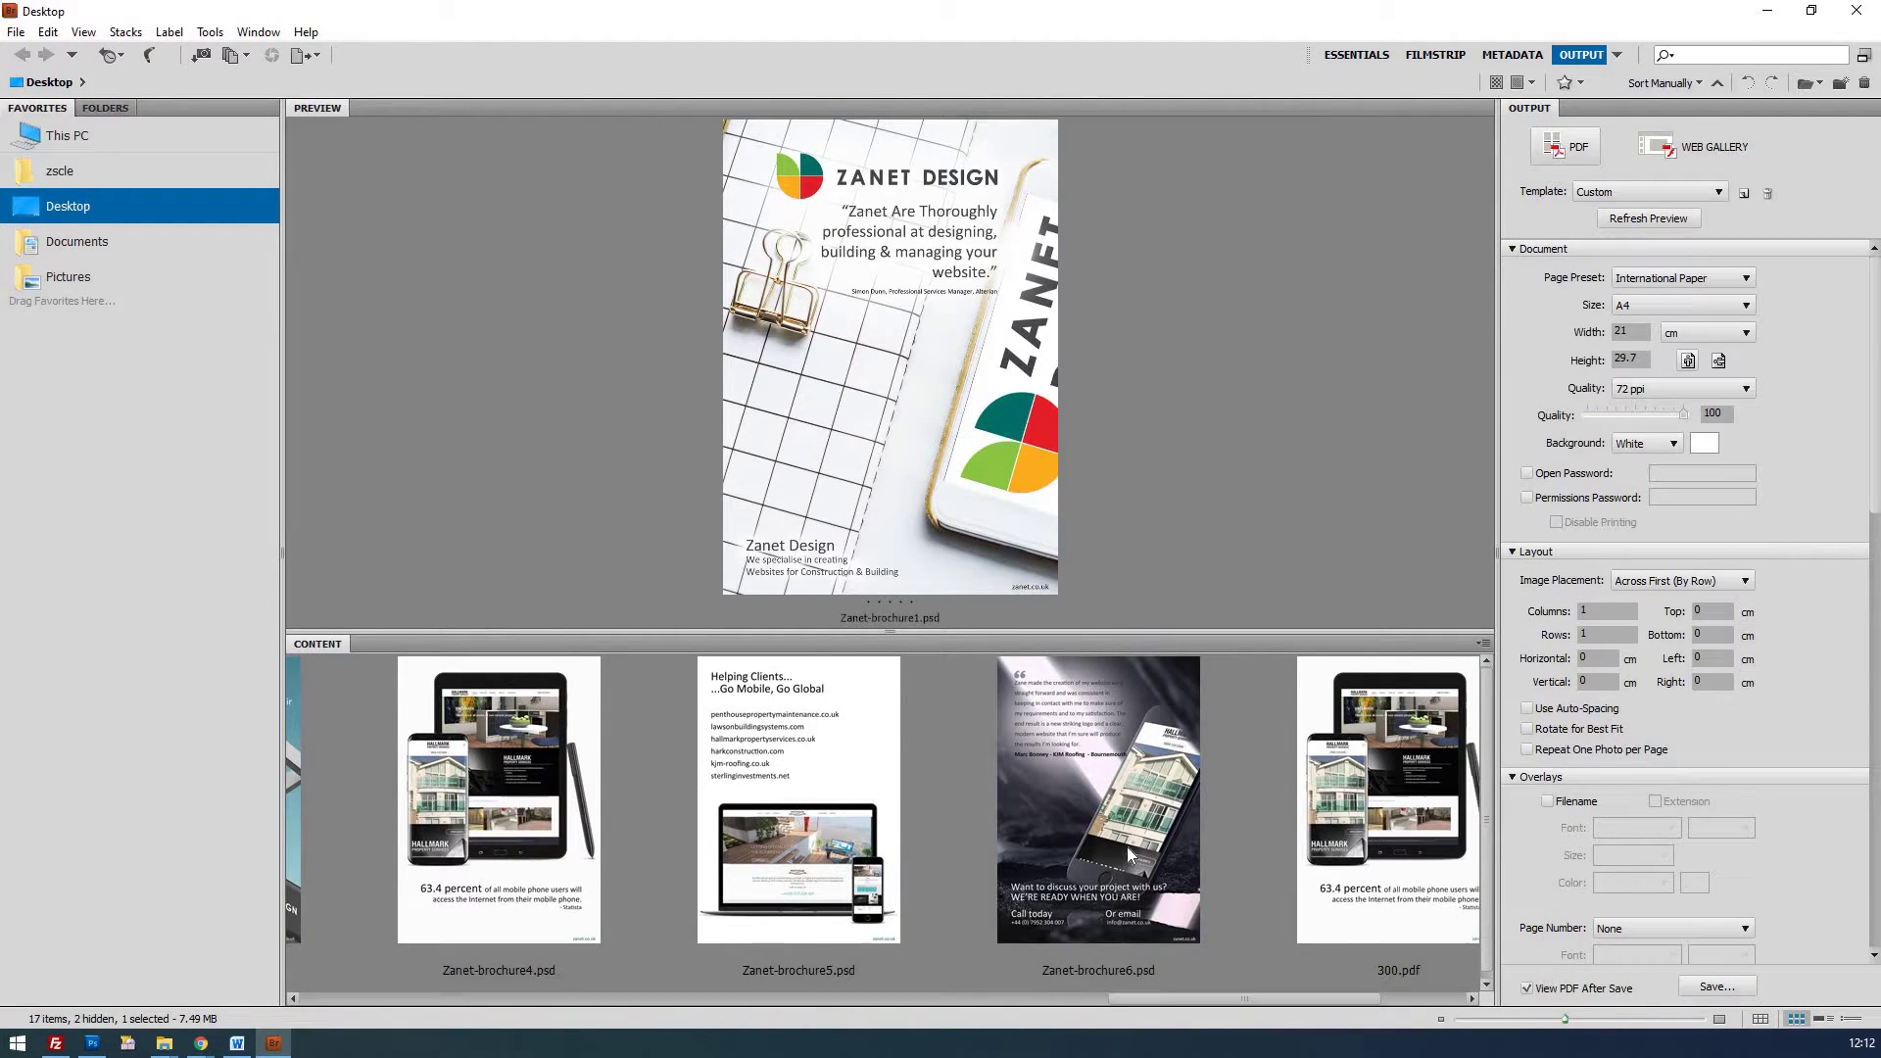
left_click(1126, 845, "shift")
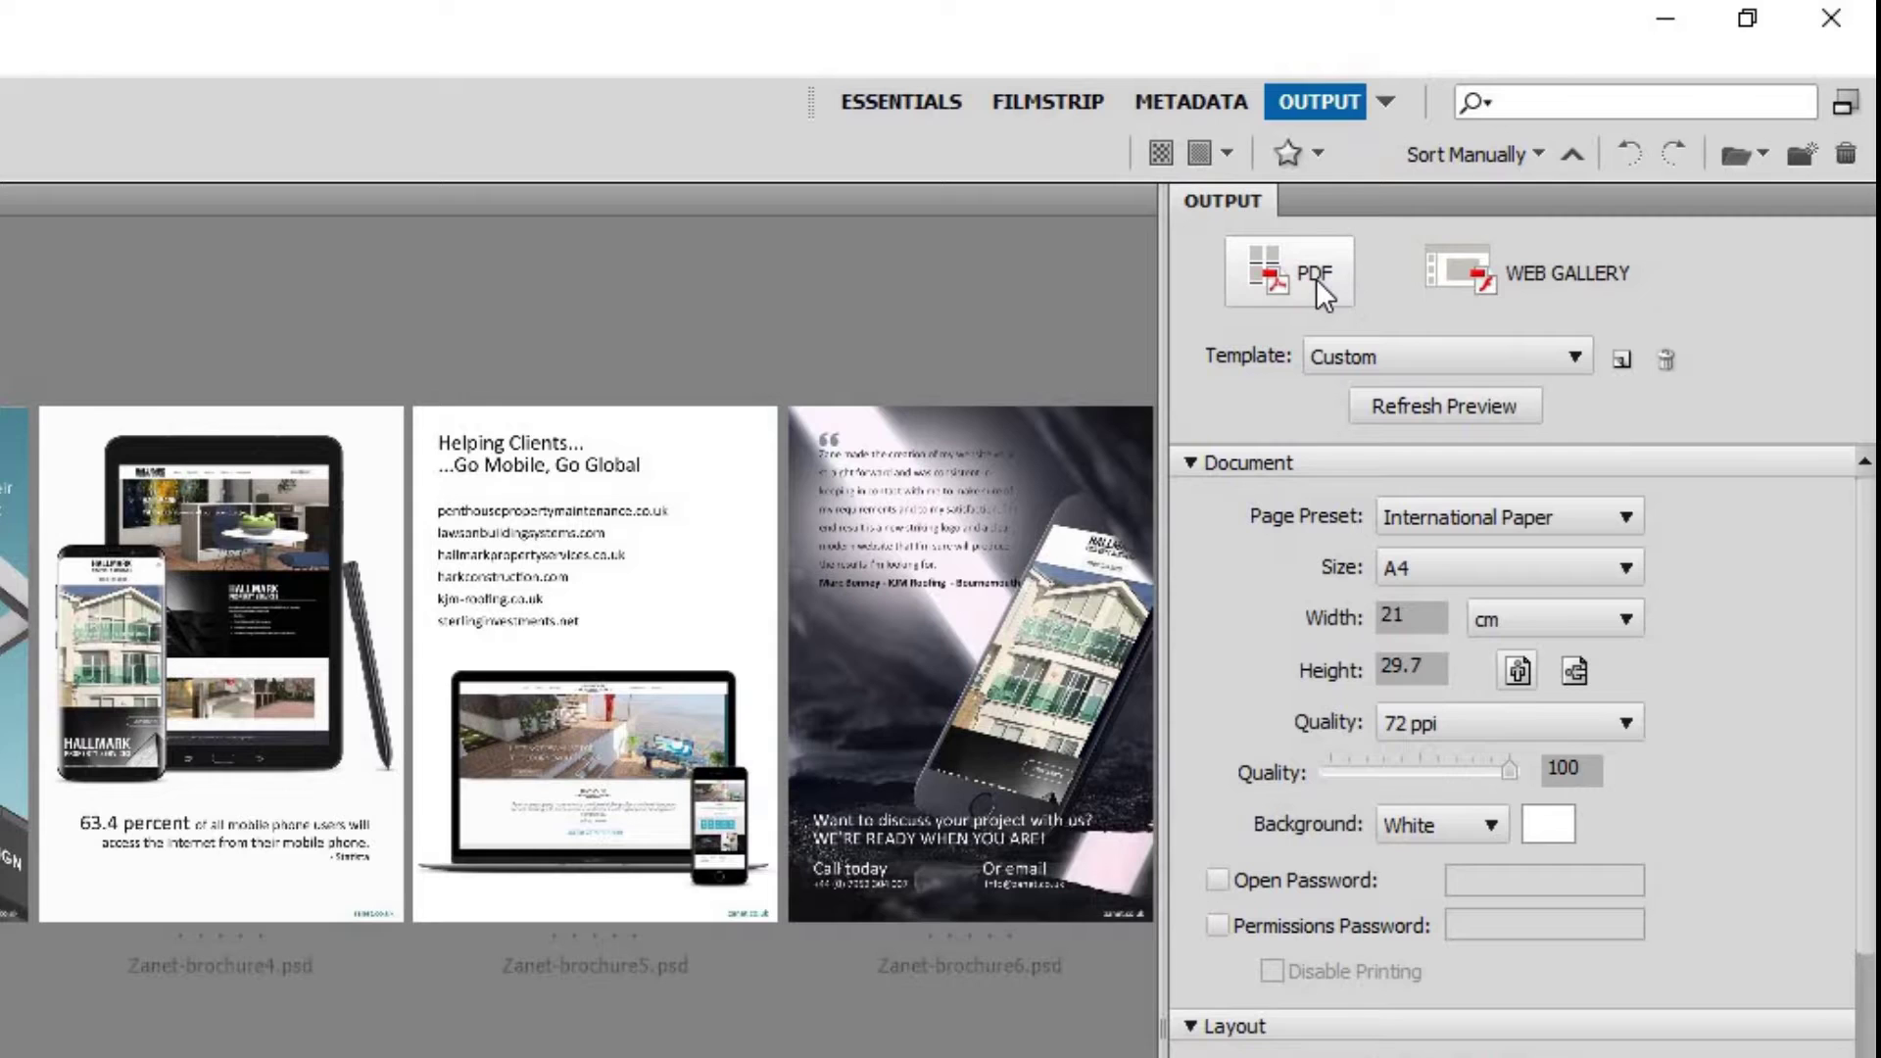
Keep the Custom template and A4 page size for the PDF output
left_click(1396, 359)
left_click(1396, 358)
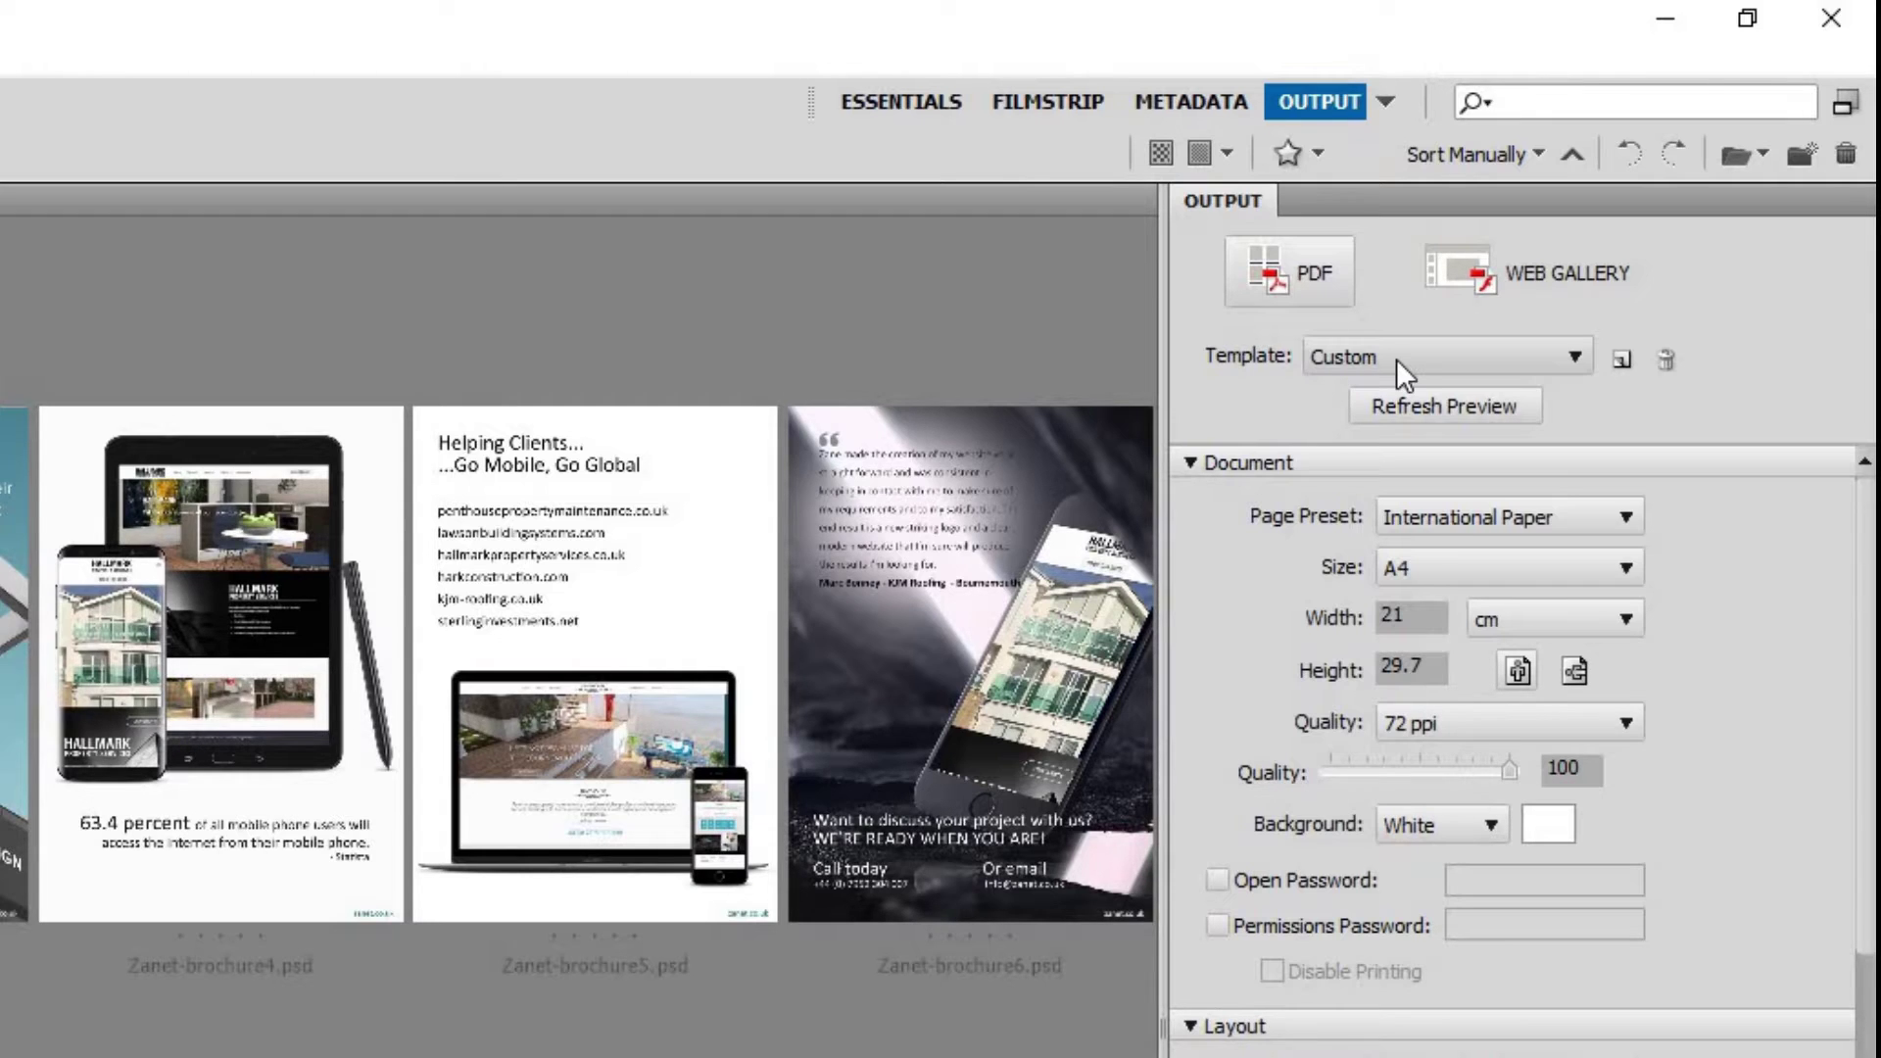
left_click(1503, 563)
left_click(1503, 563)
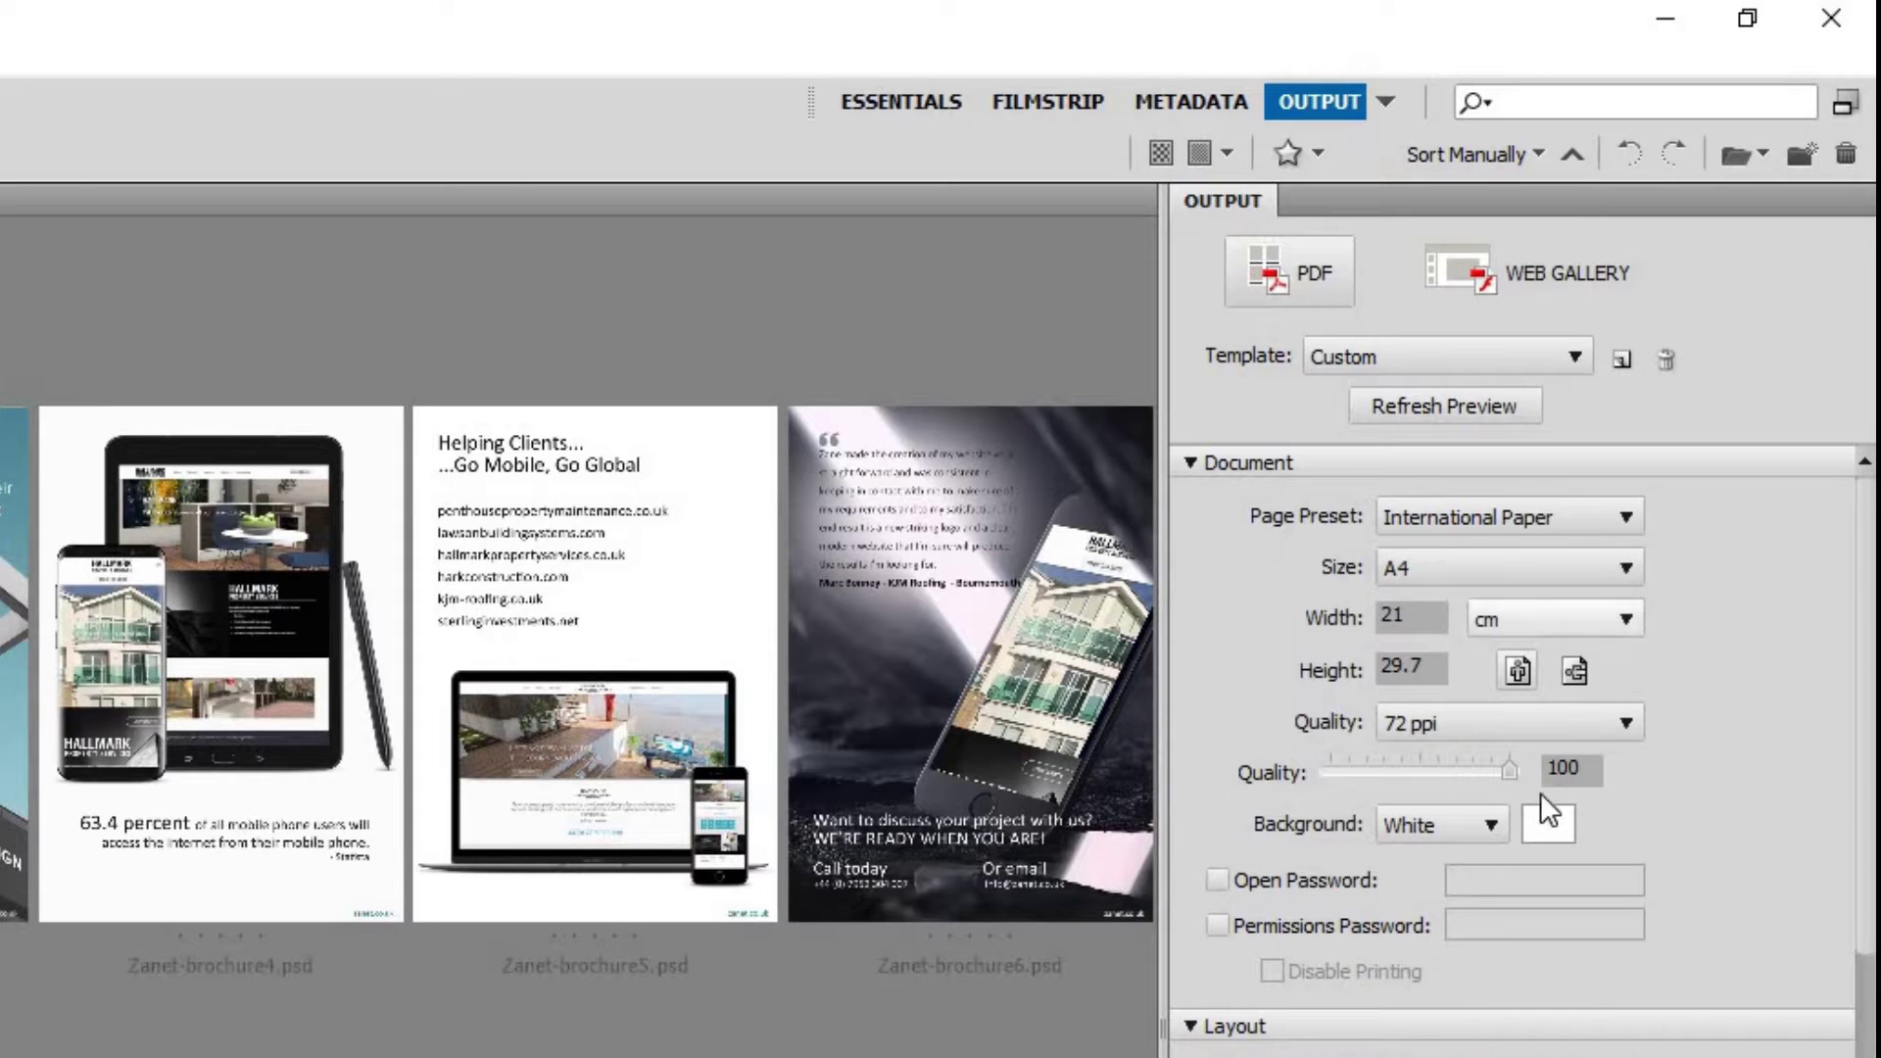
Set the PDF output Quality to 300 ppi
left_click(1479, 723)
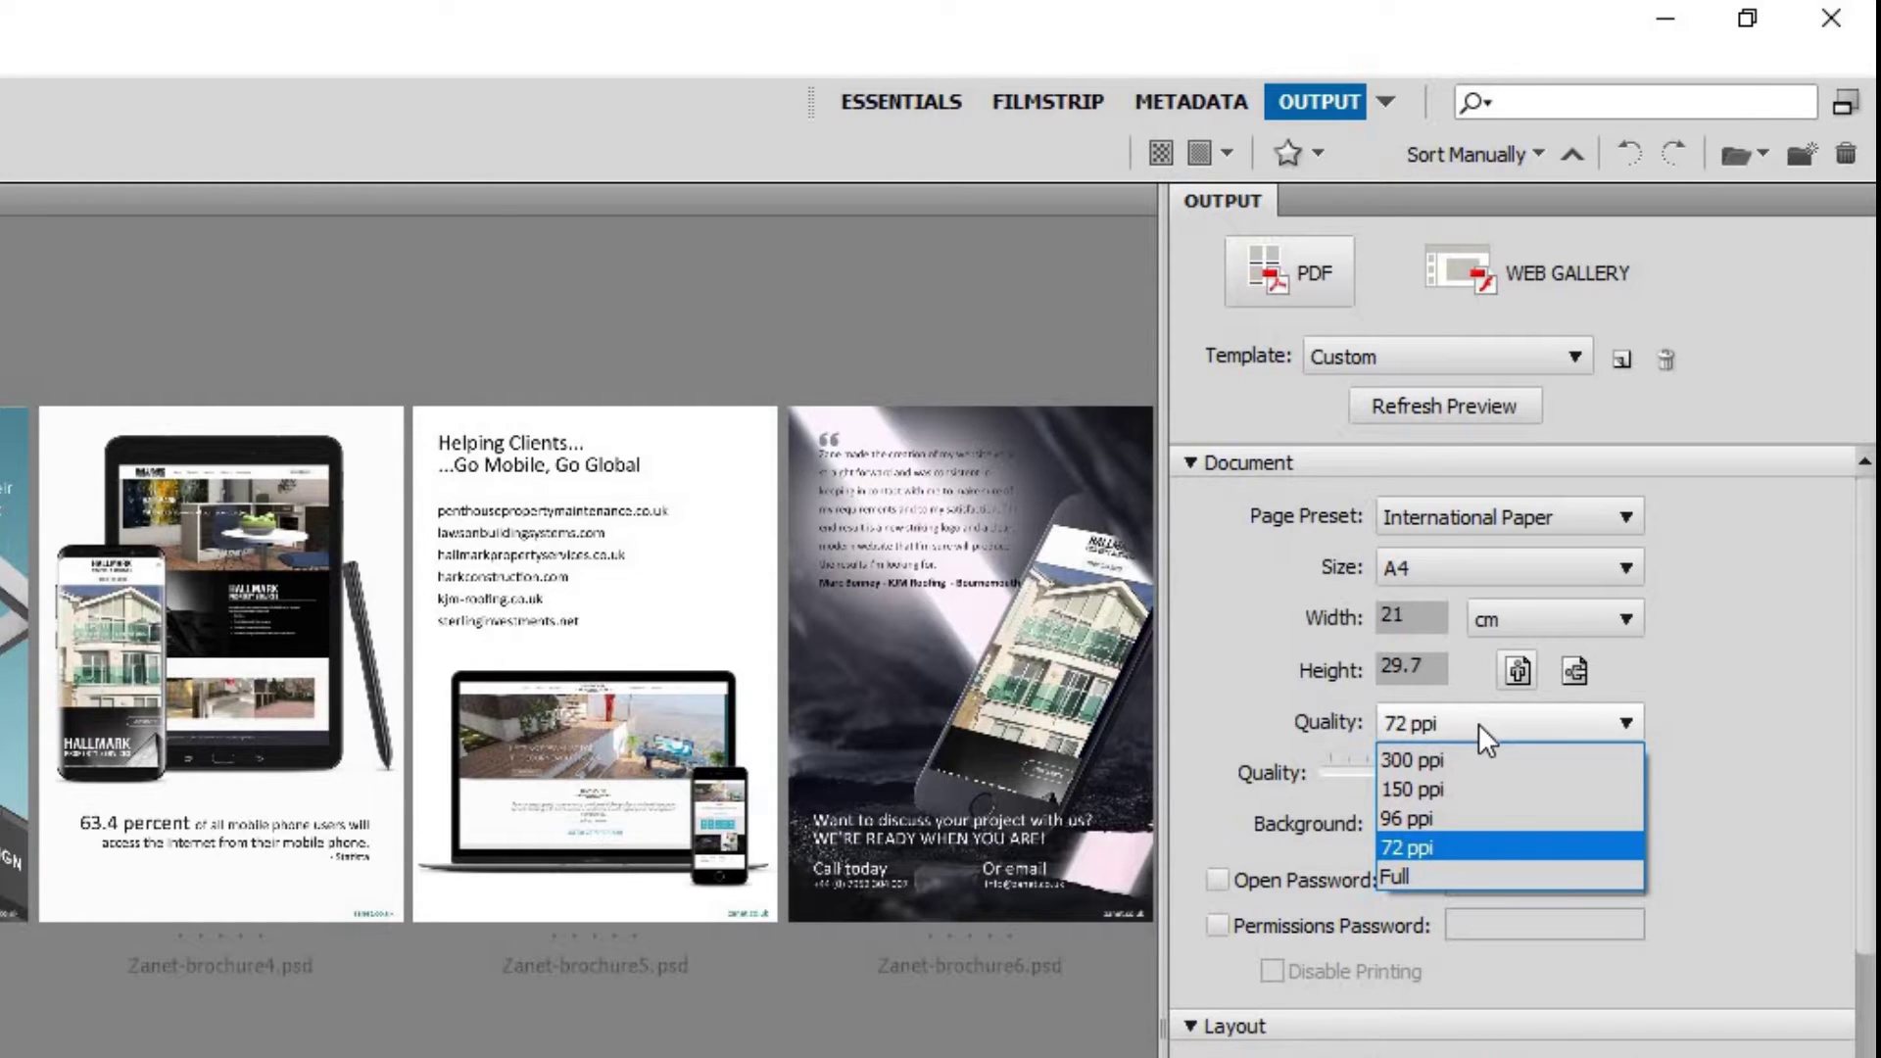
left_click(1443, 873)
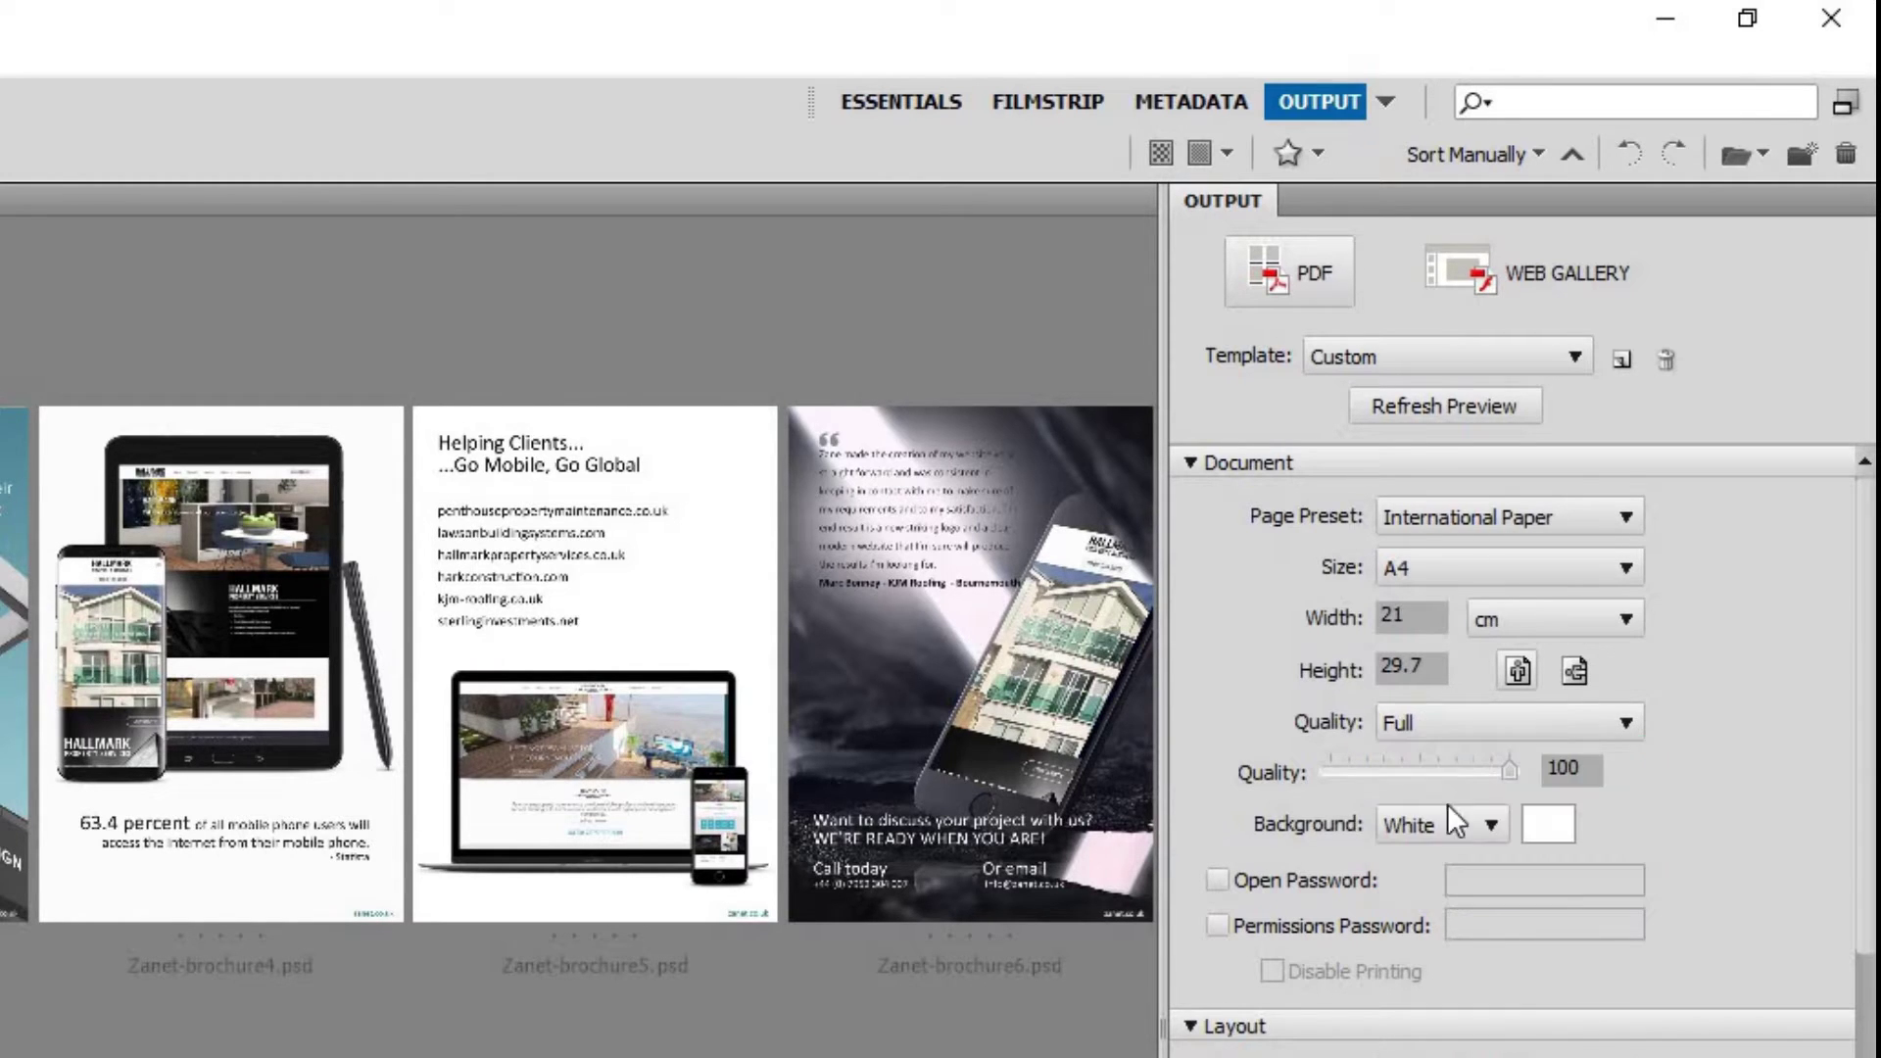
left_click(1462, 725)
left_click(1453, 754)
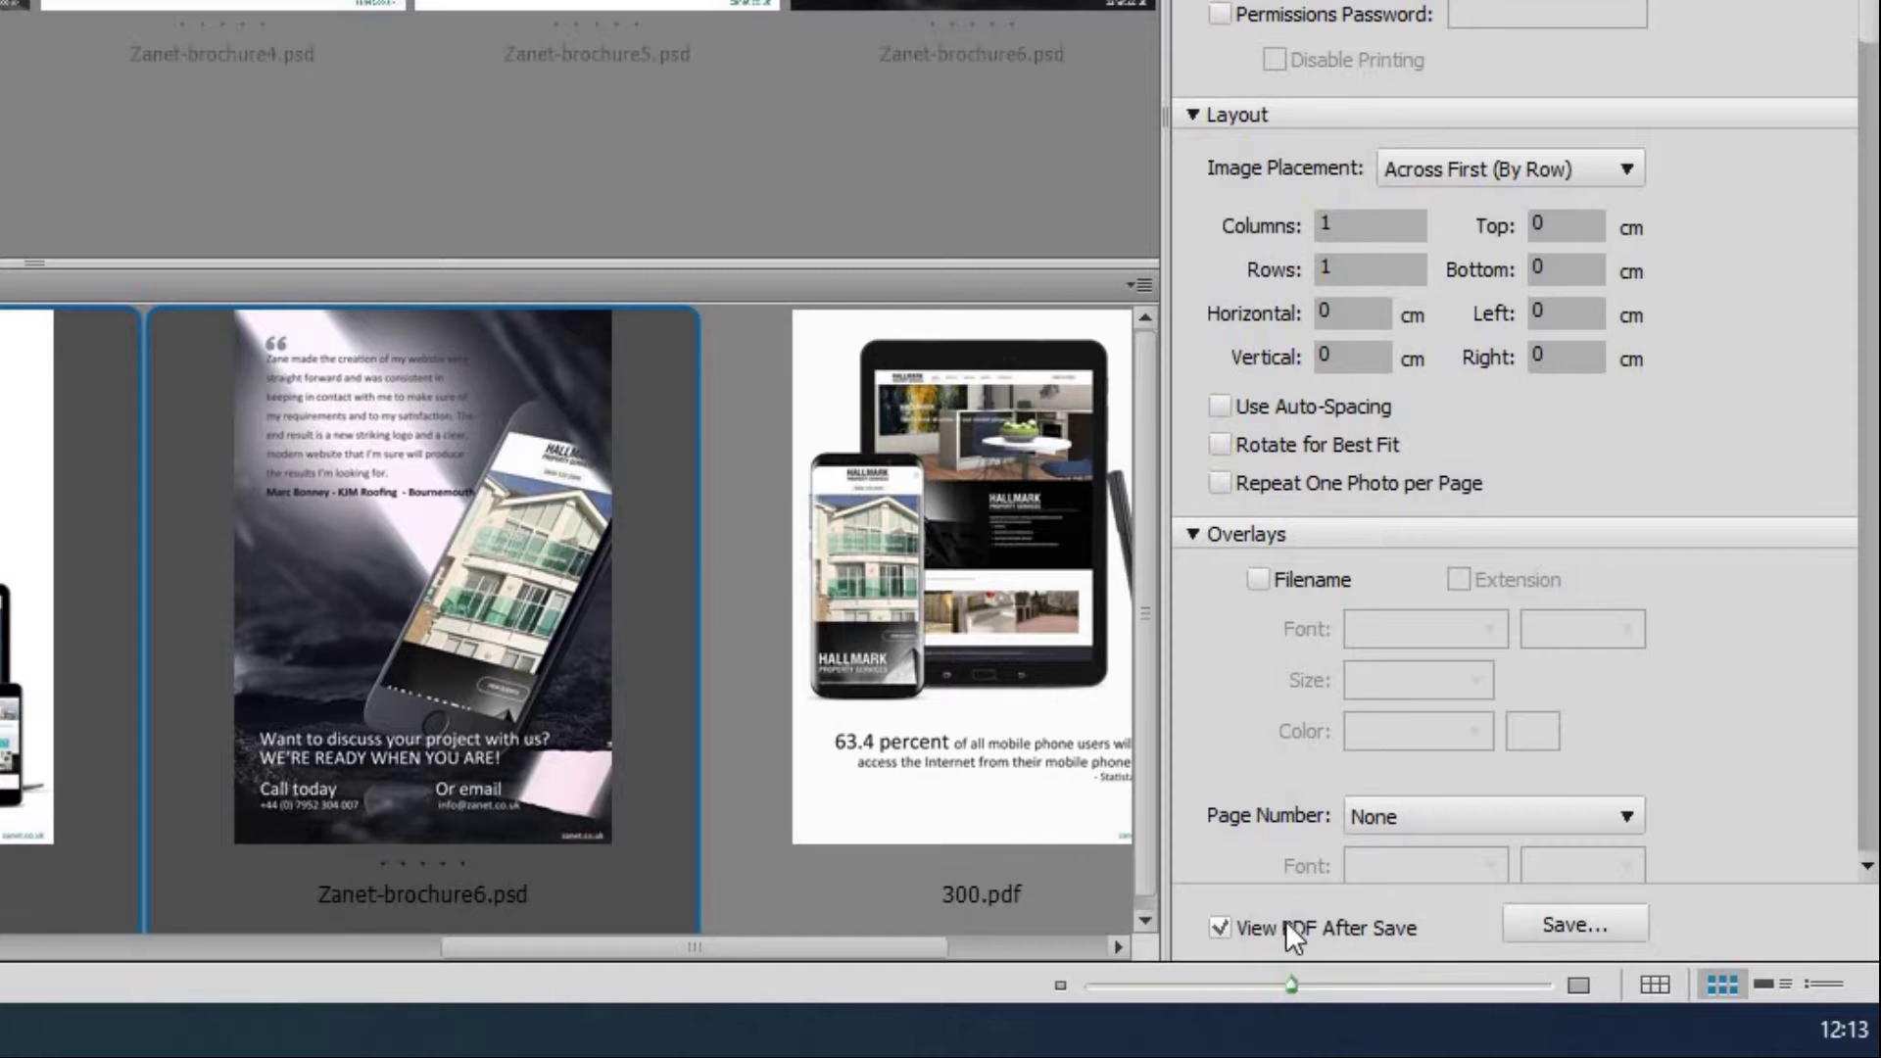
Save the multi-page PDF to the Desktop as zanet300
left_click(1581, 919)
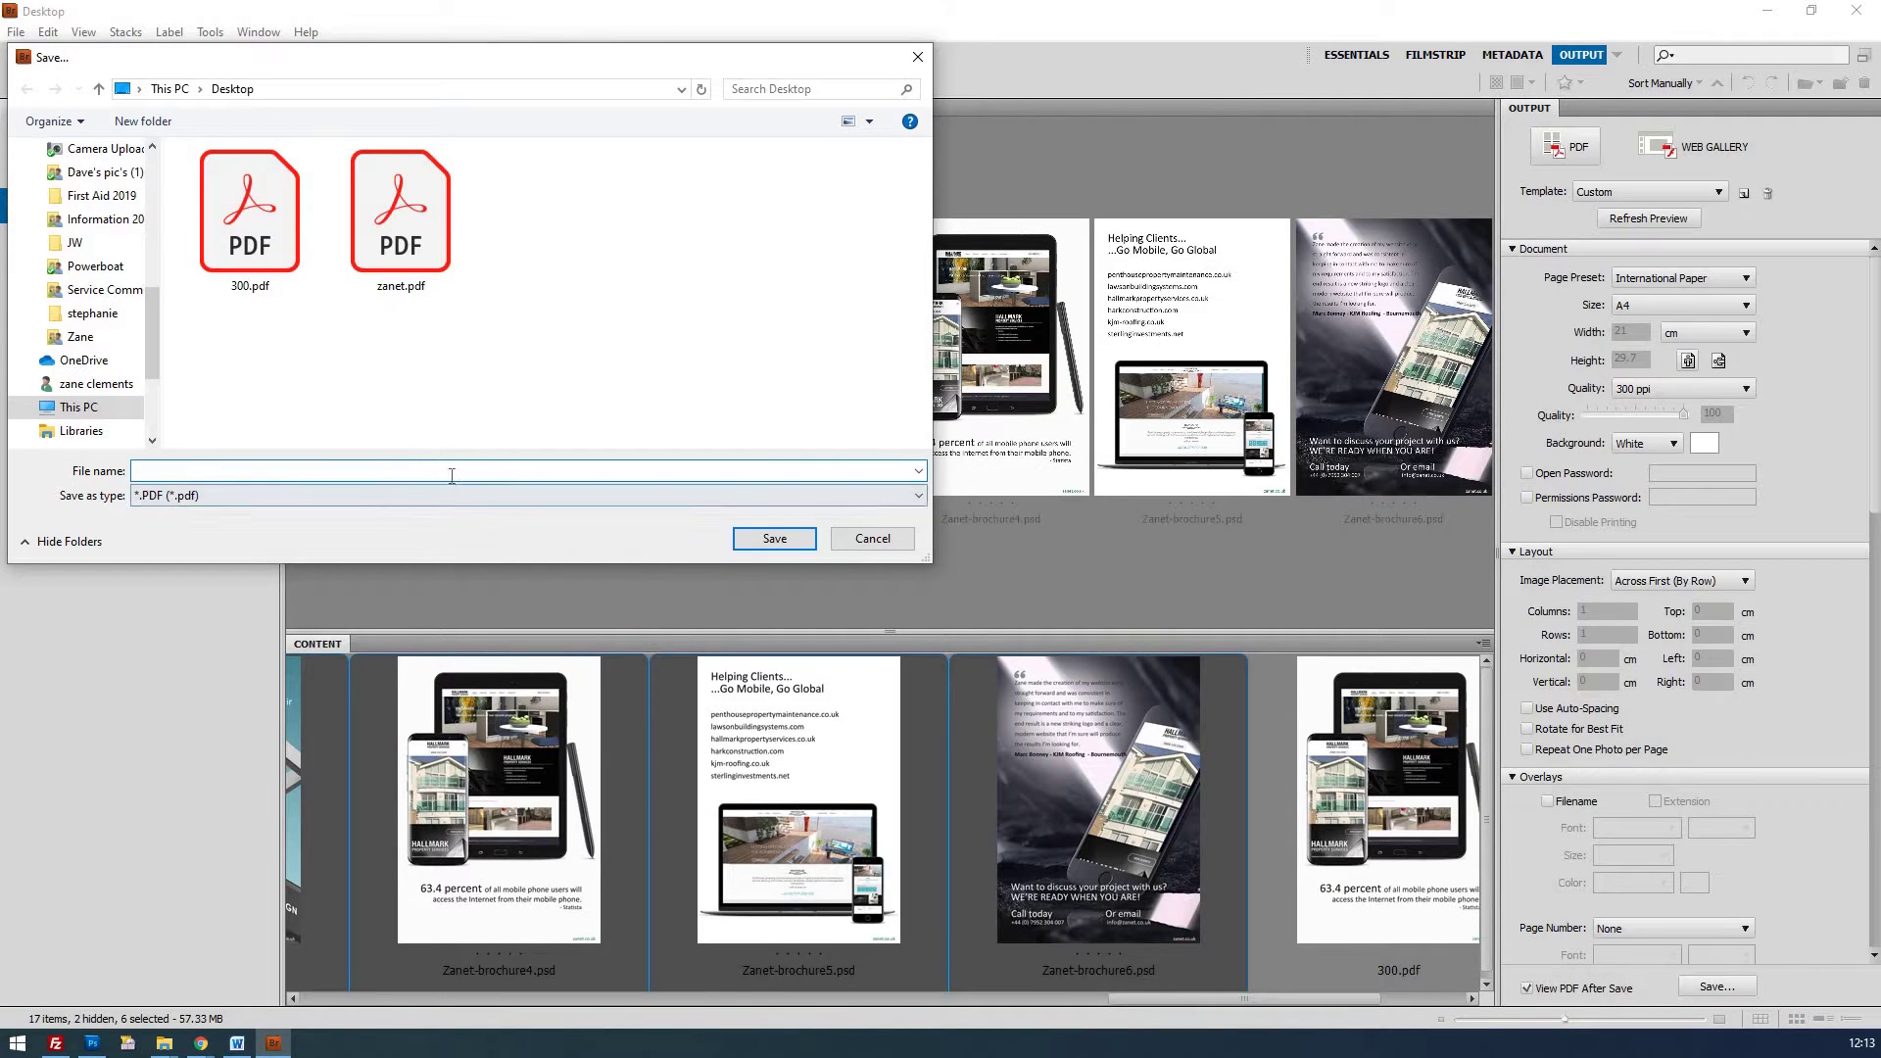
type("zan")
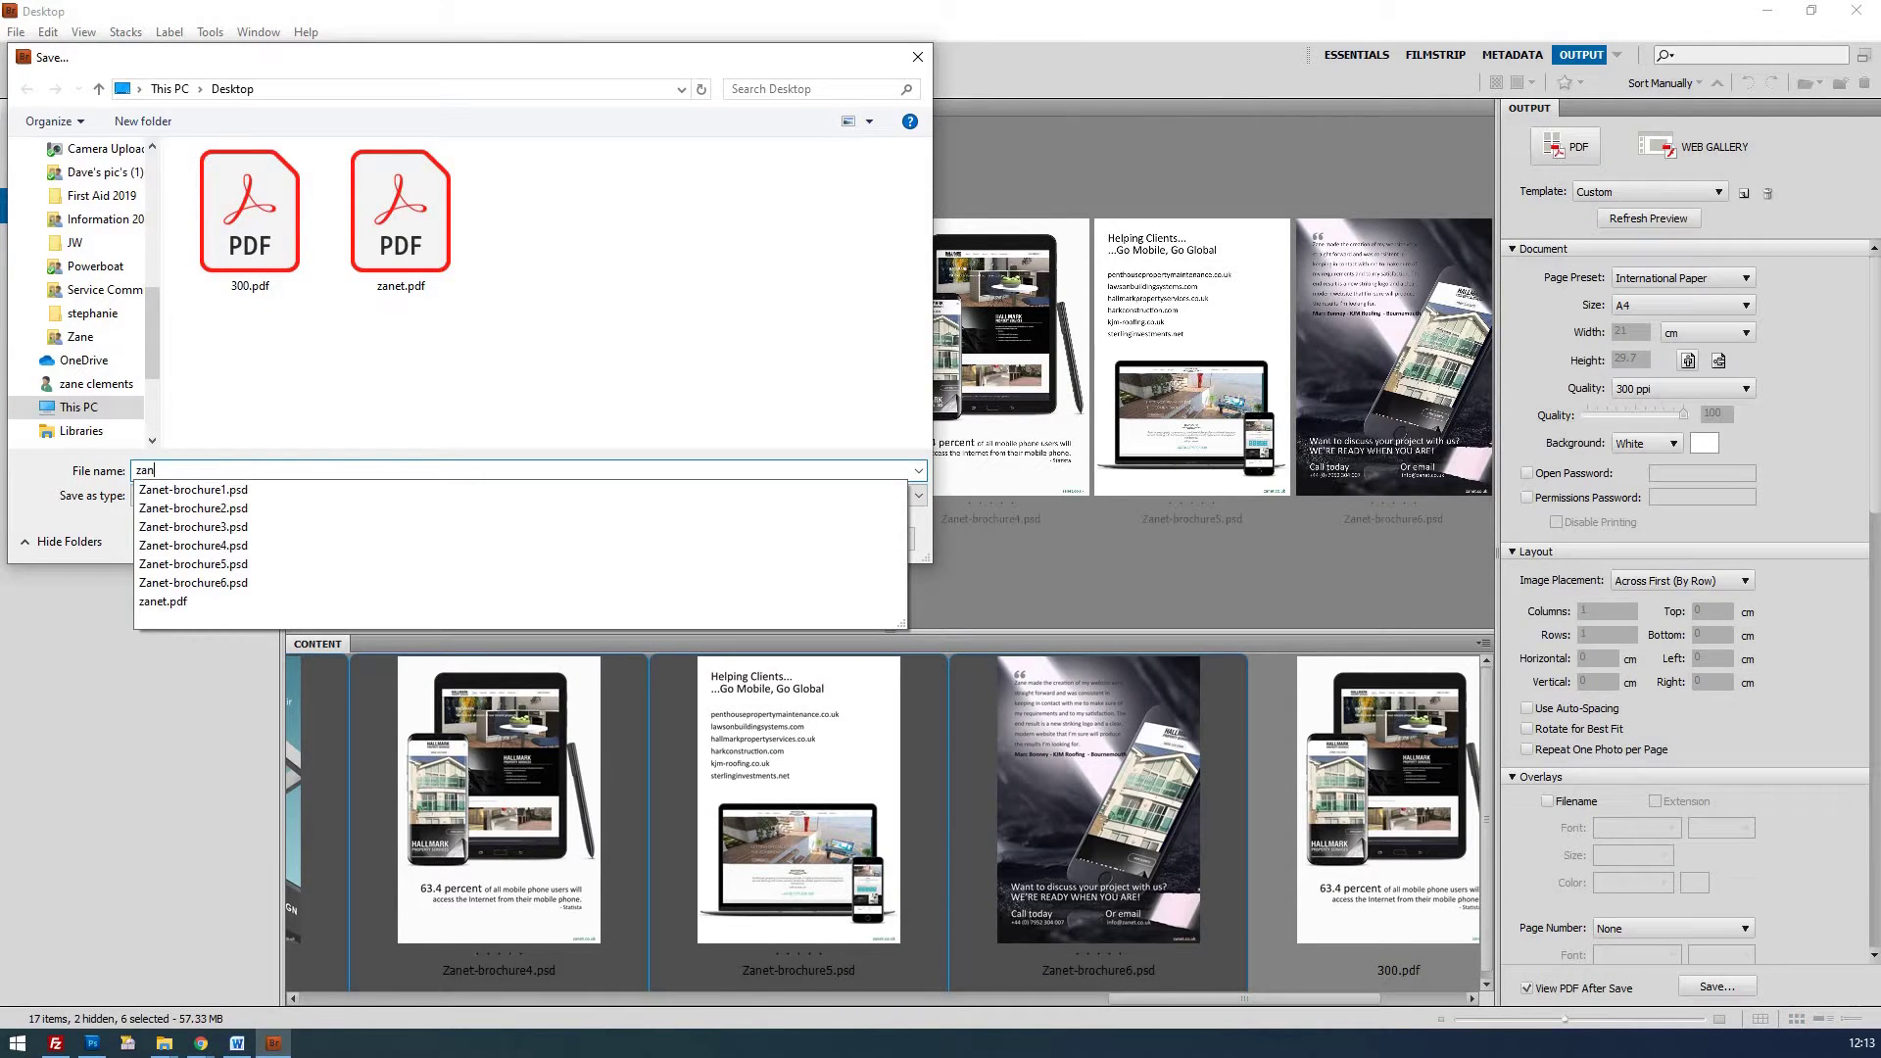
type("et300")
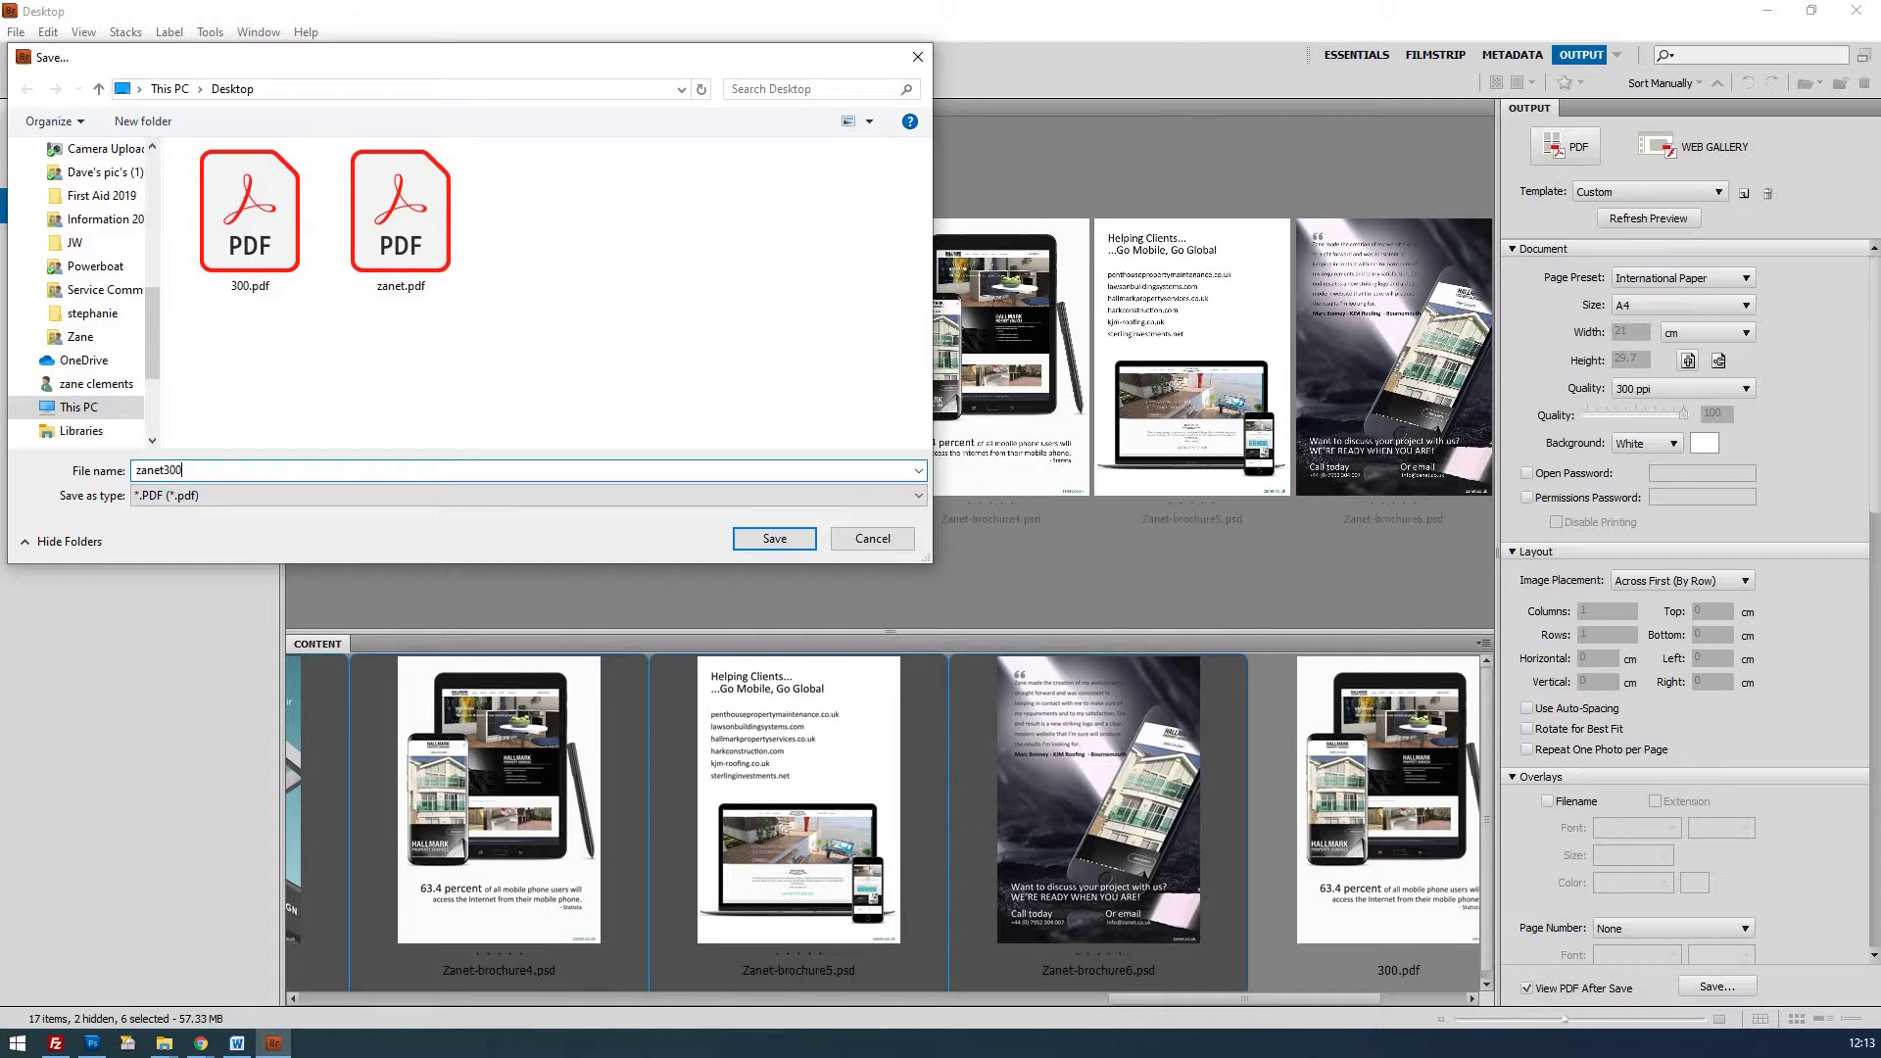
left_click(790, 539)
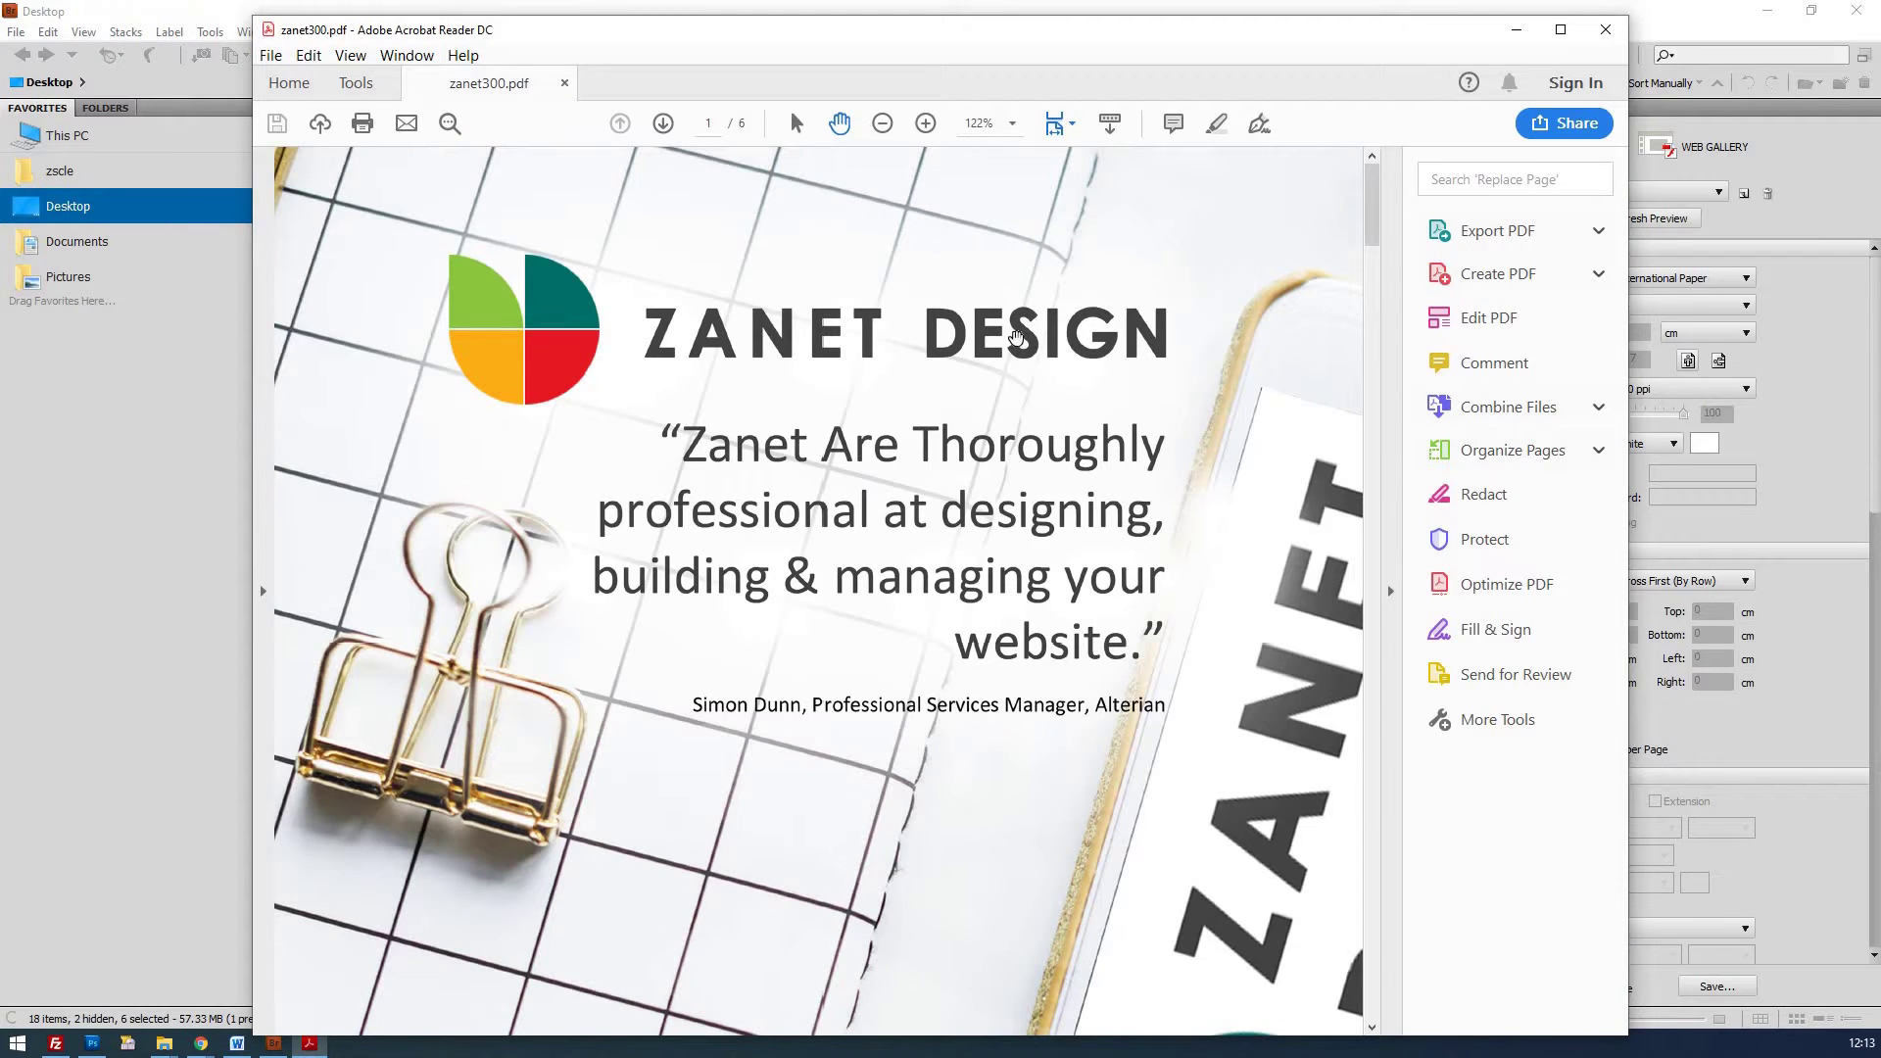
Switch to Fit One Full Page and scroll through the six pages and back
left_click(1063, 125)
left_click(1126, 185)
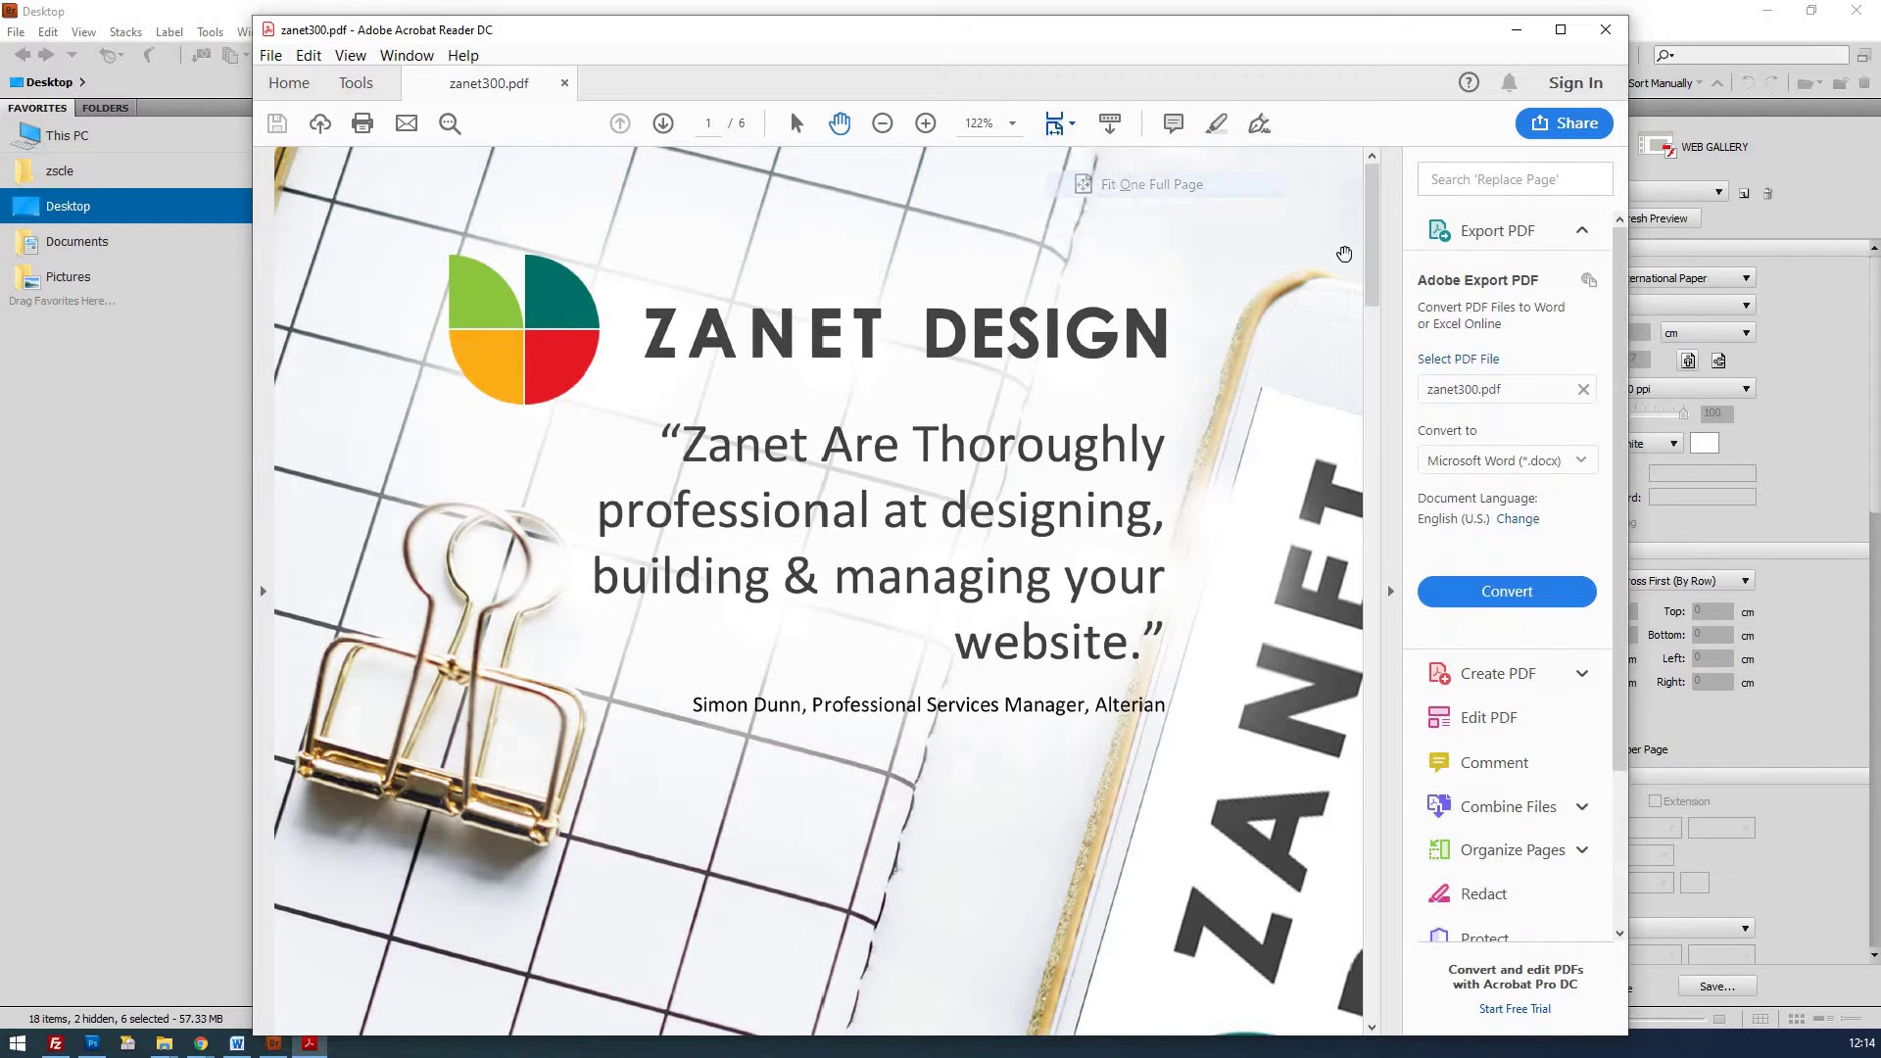
scroll(1309, 277, "down", 2)
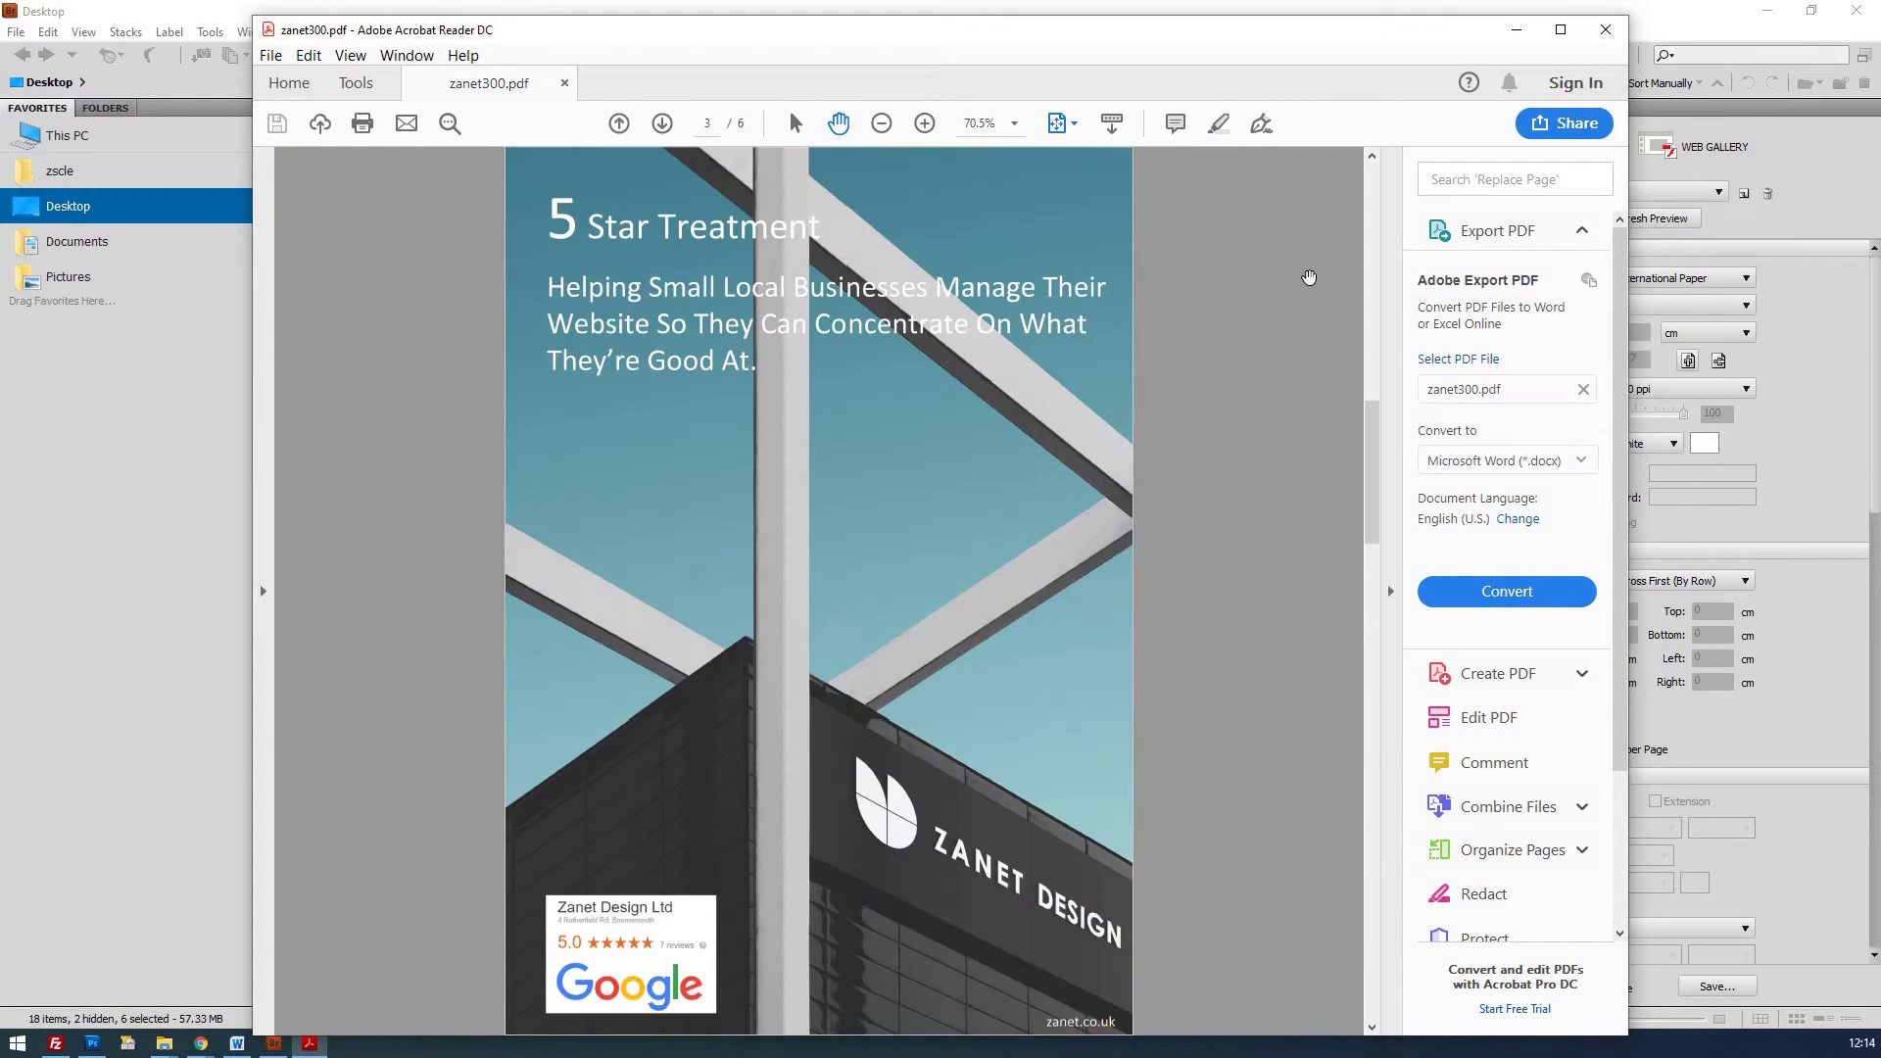
scroll(1309, 277, "down", 3)
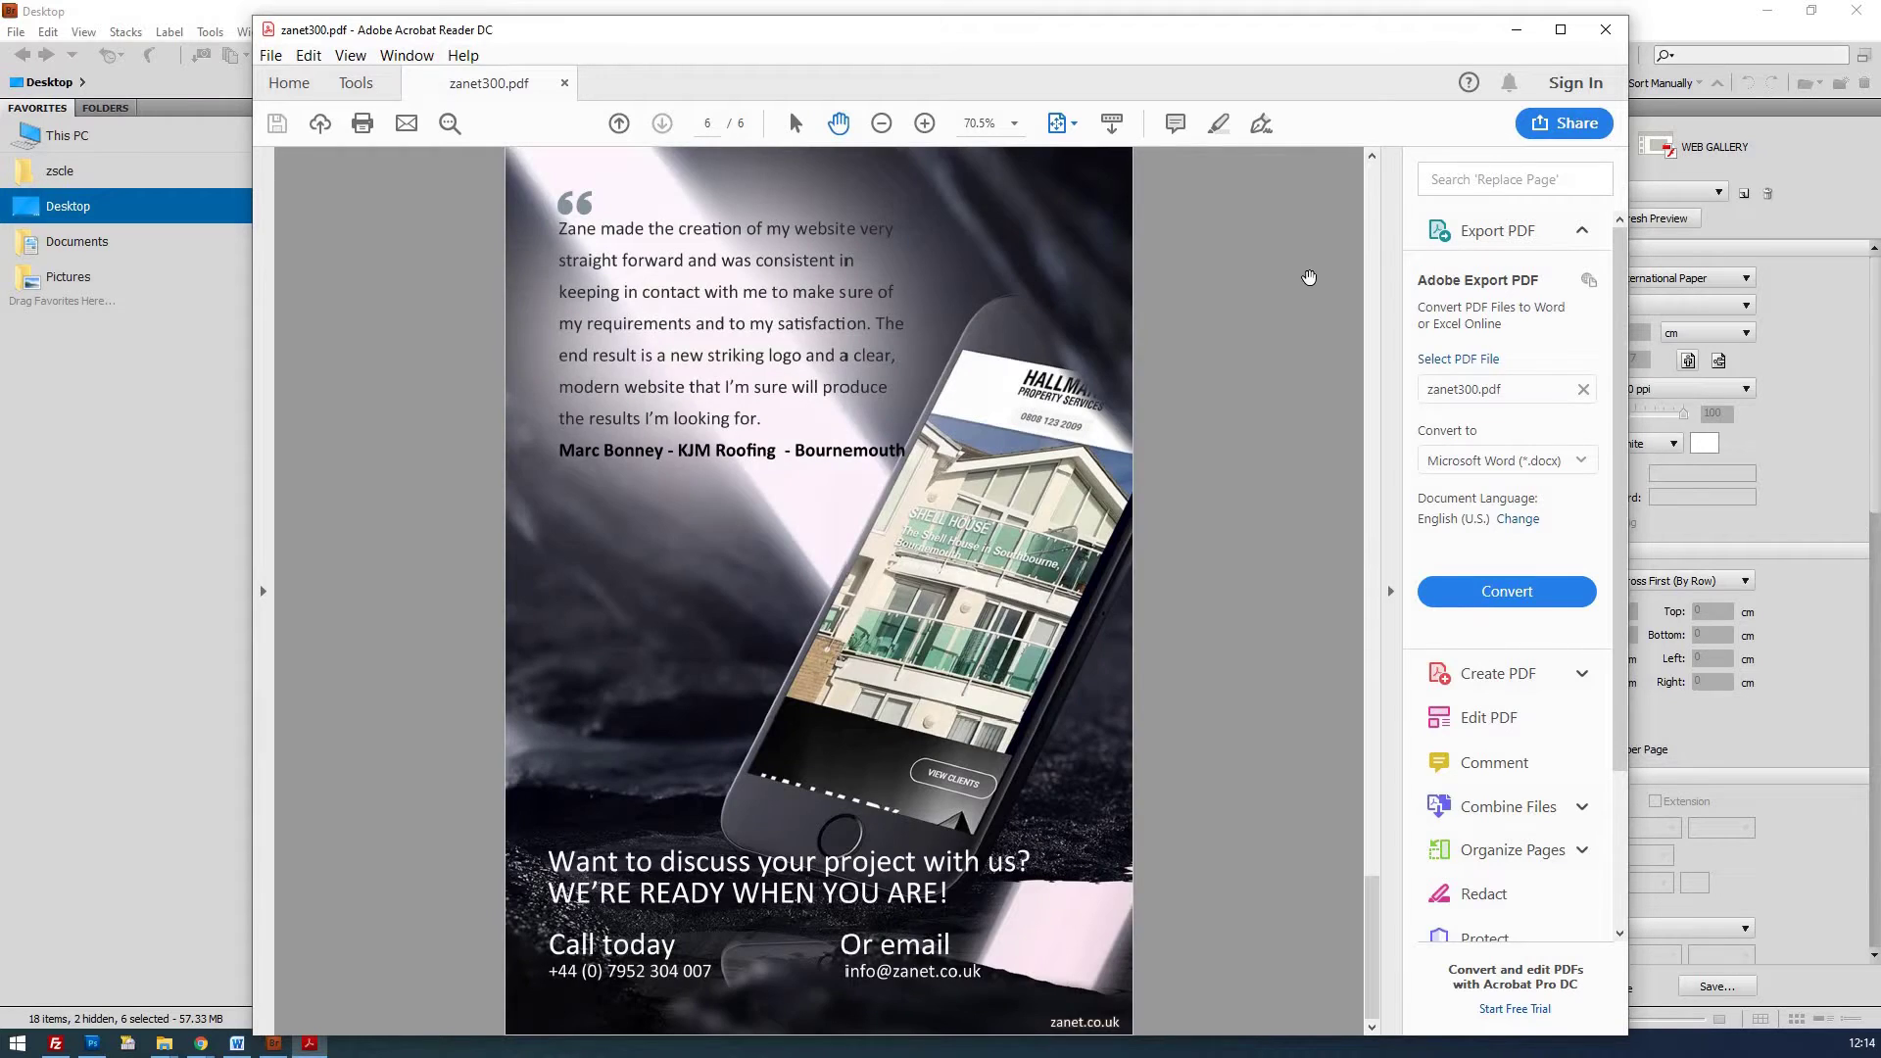
scroll(1309, 277, "up", 5)
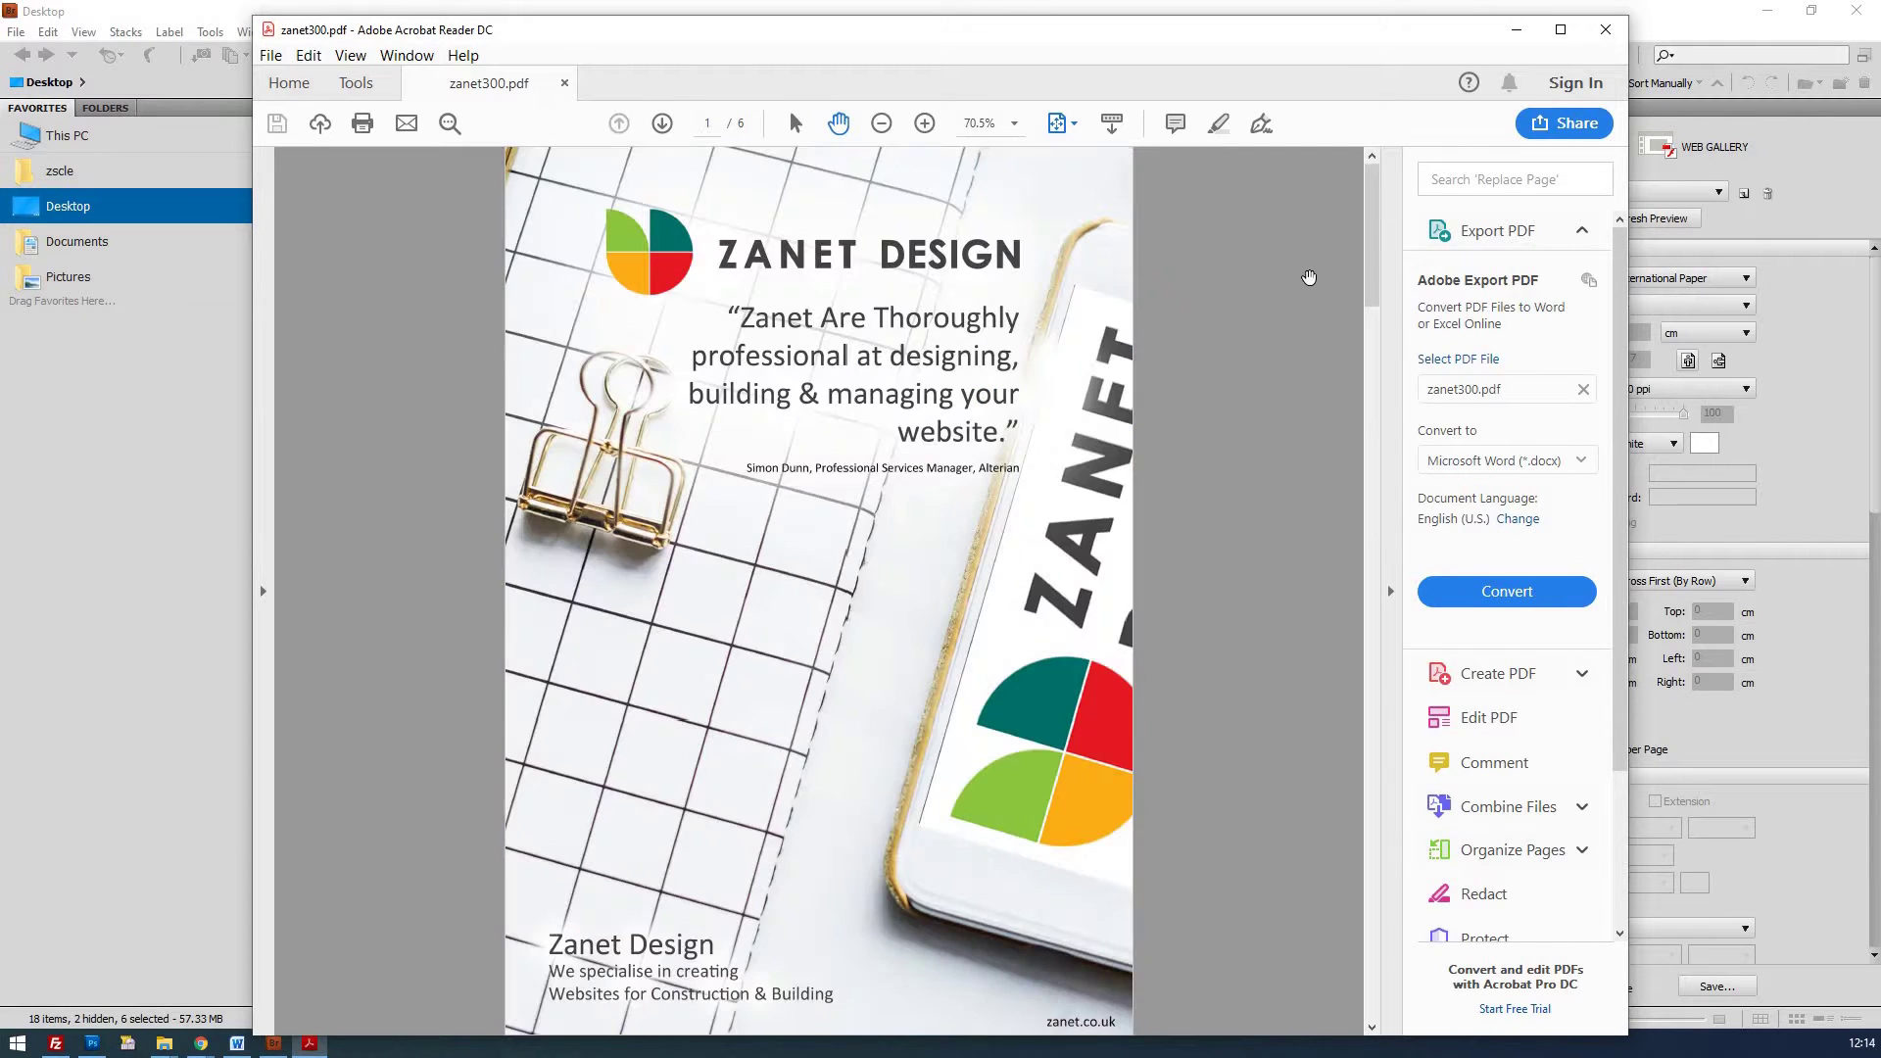
Zoom in on the cover page to 150% to check detail
left_click(925, 123)
left_click(925, 123)
left_click(925, 123)
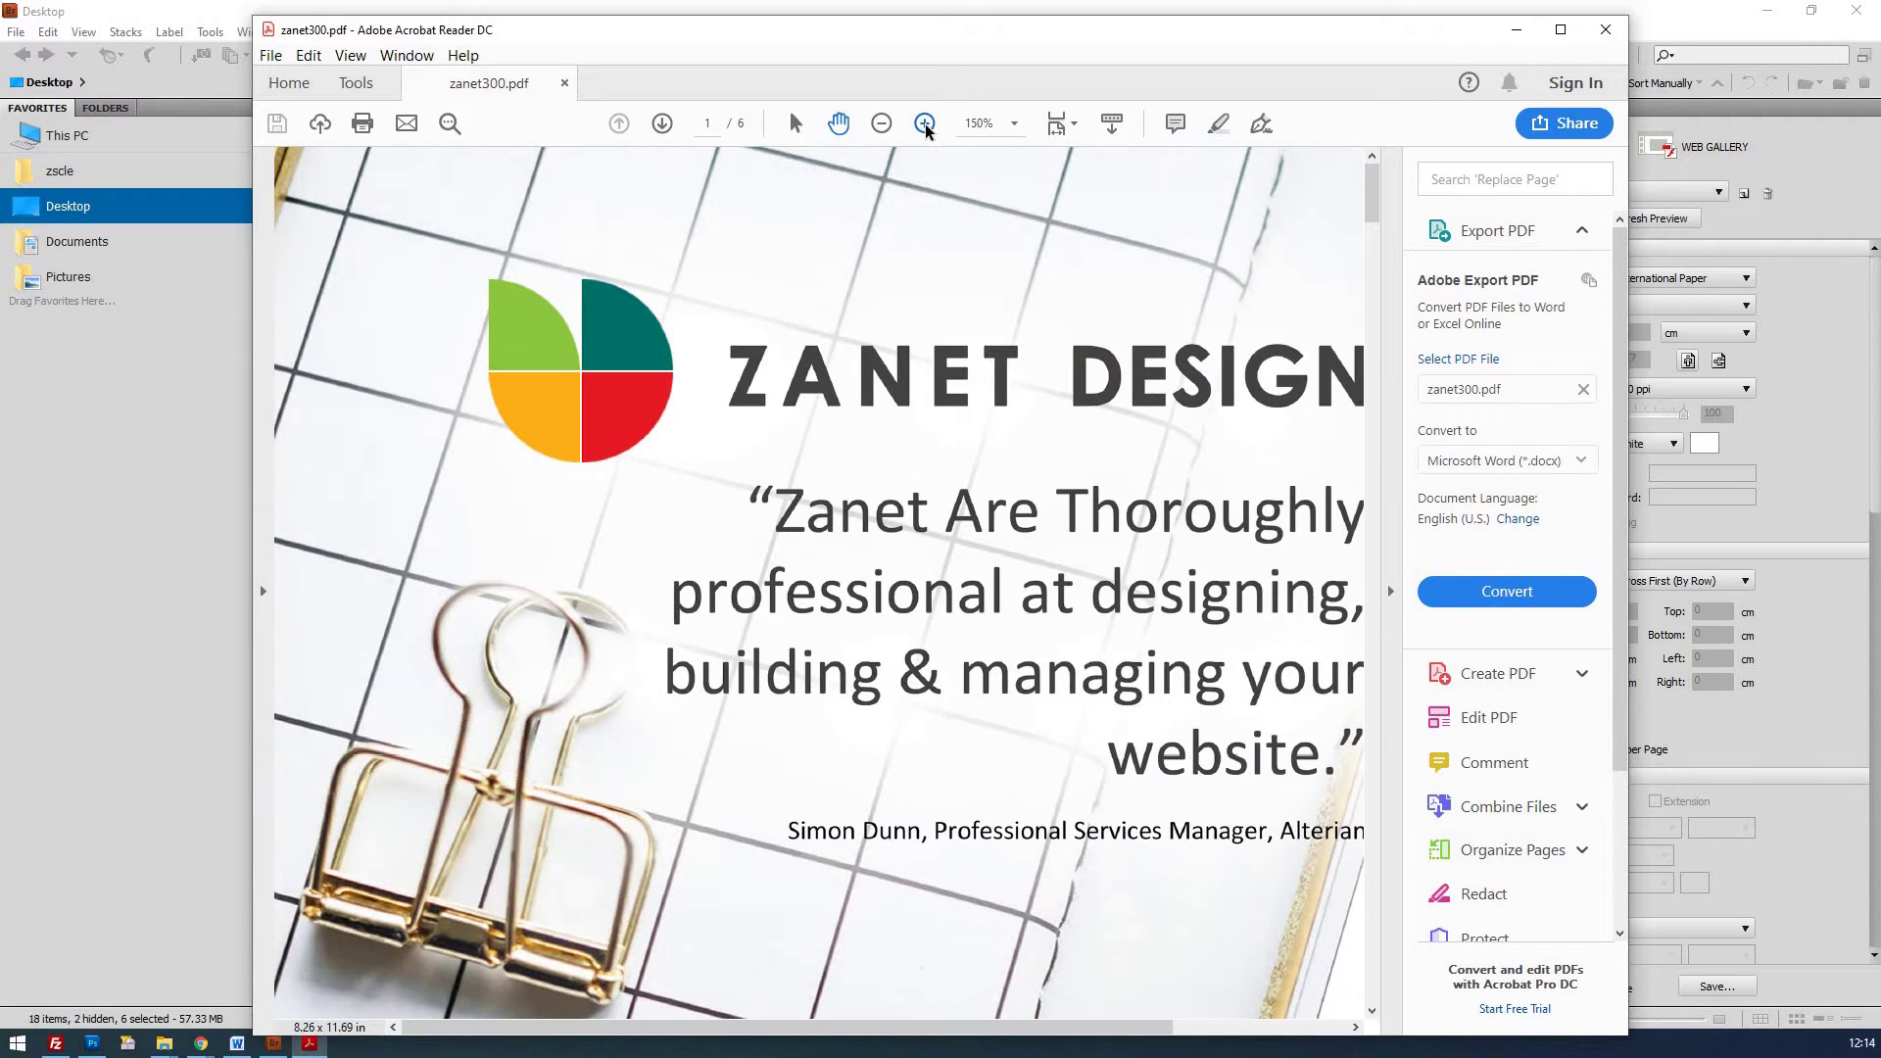
mouse_move(1374, 196)
left_mouse_down()
mouse_move(1372, 525)
mouse_move(1320, 832)
mouse_move(1376, 324)
mouse_move(1372, 176)
left_mouse_up()
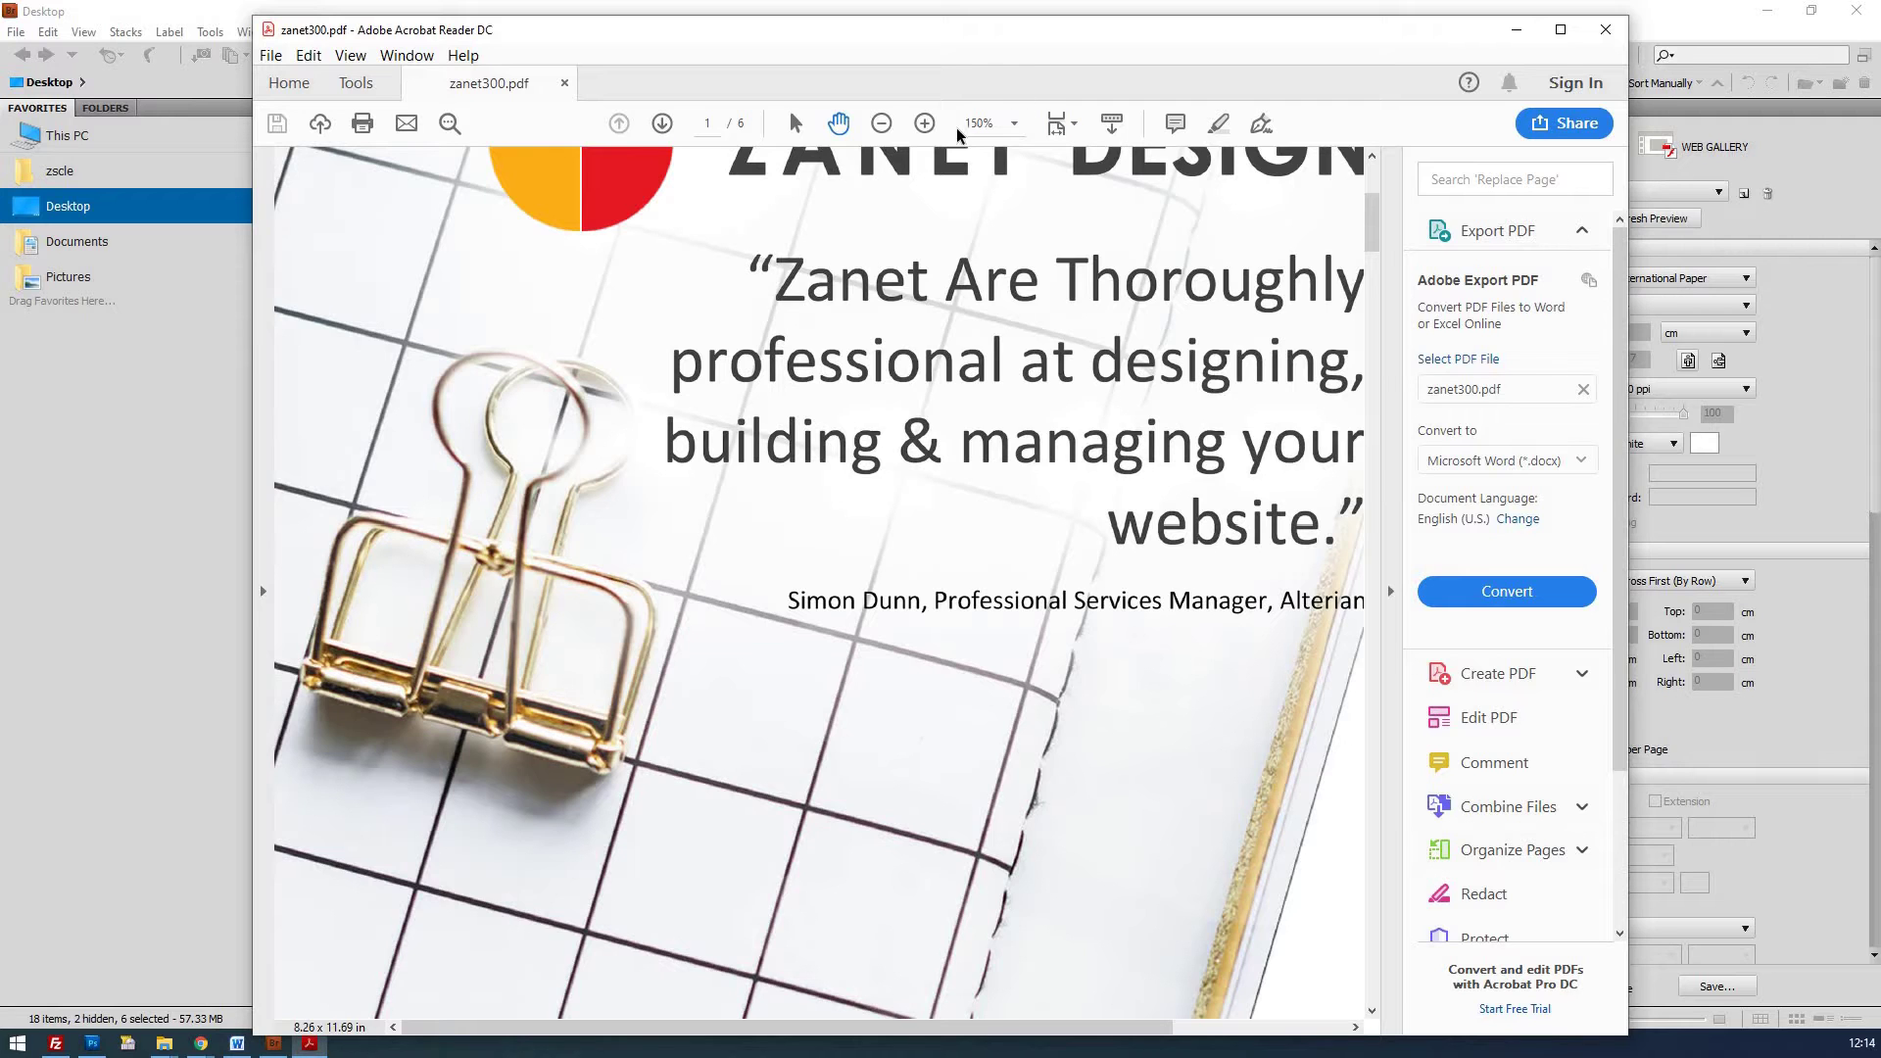
Zoom back out to the whole page and scroll to page 4
left_click(881, 123)
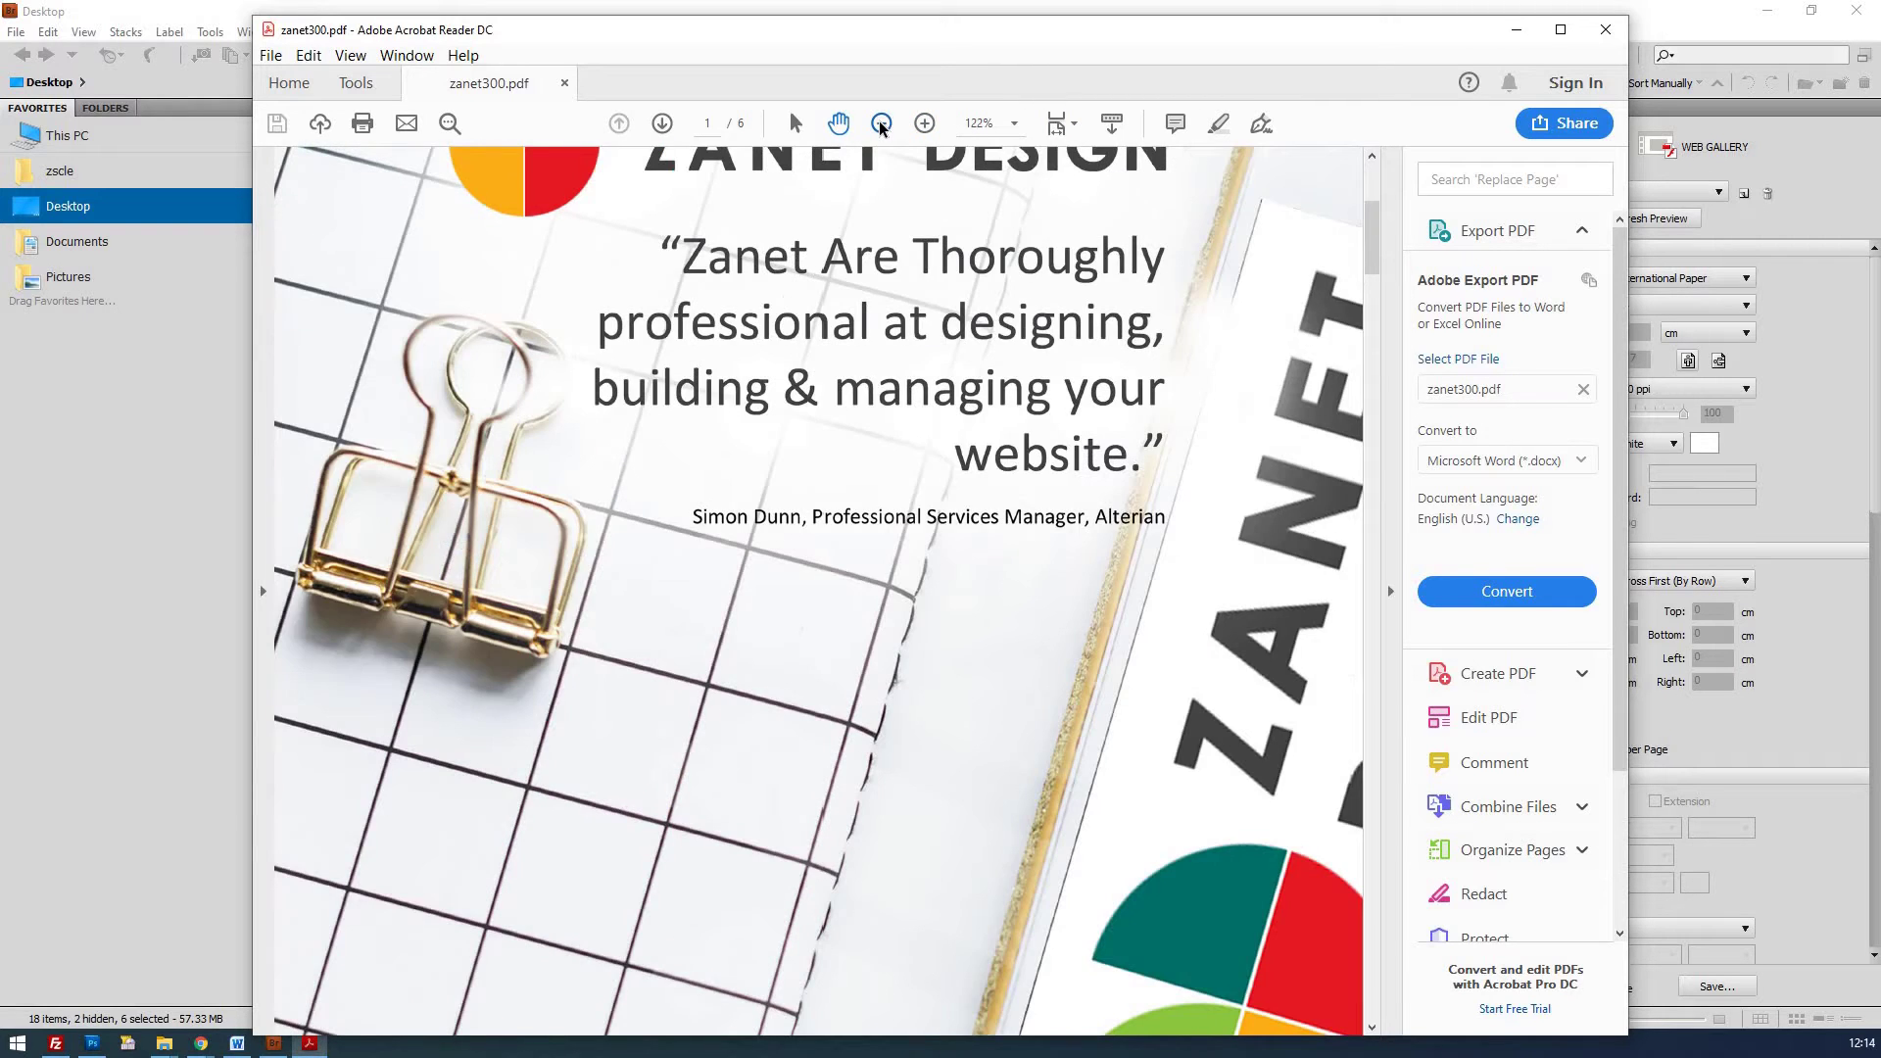
left_click(880, 123)
left_click(881, 123)
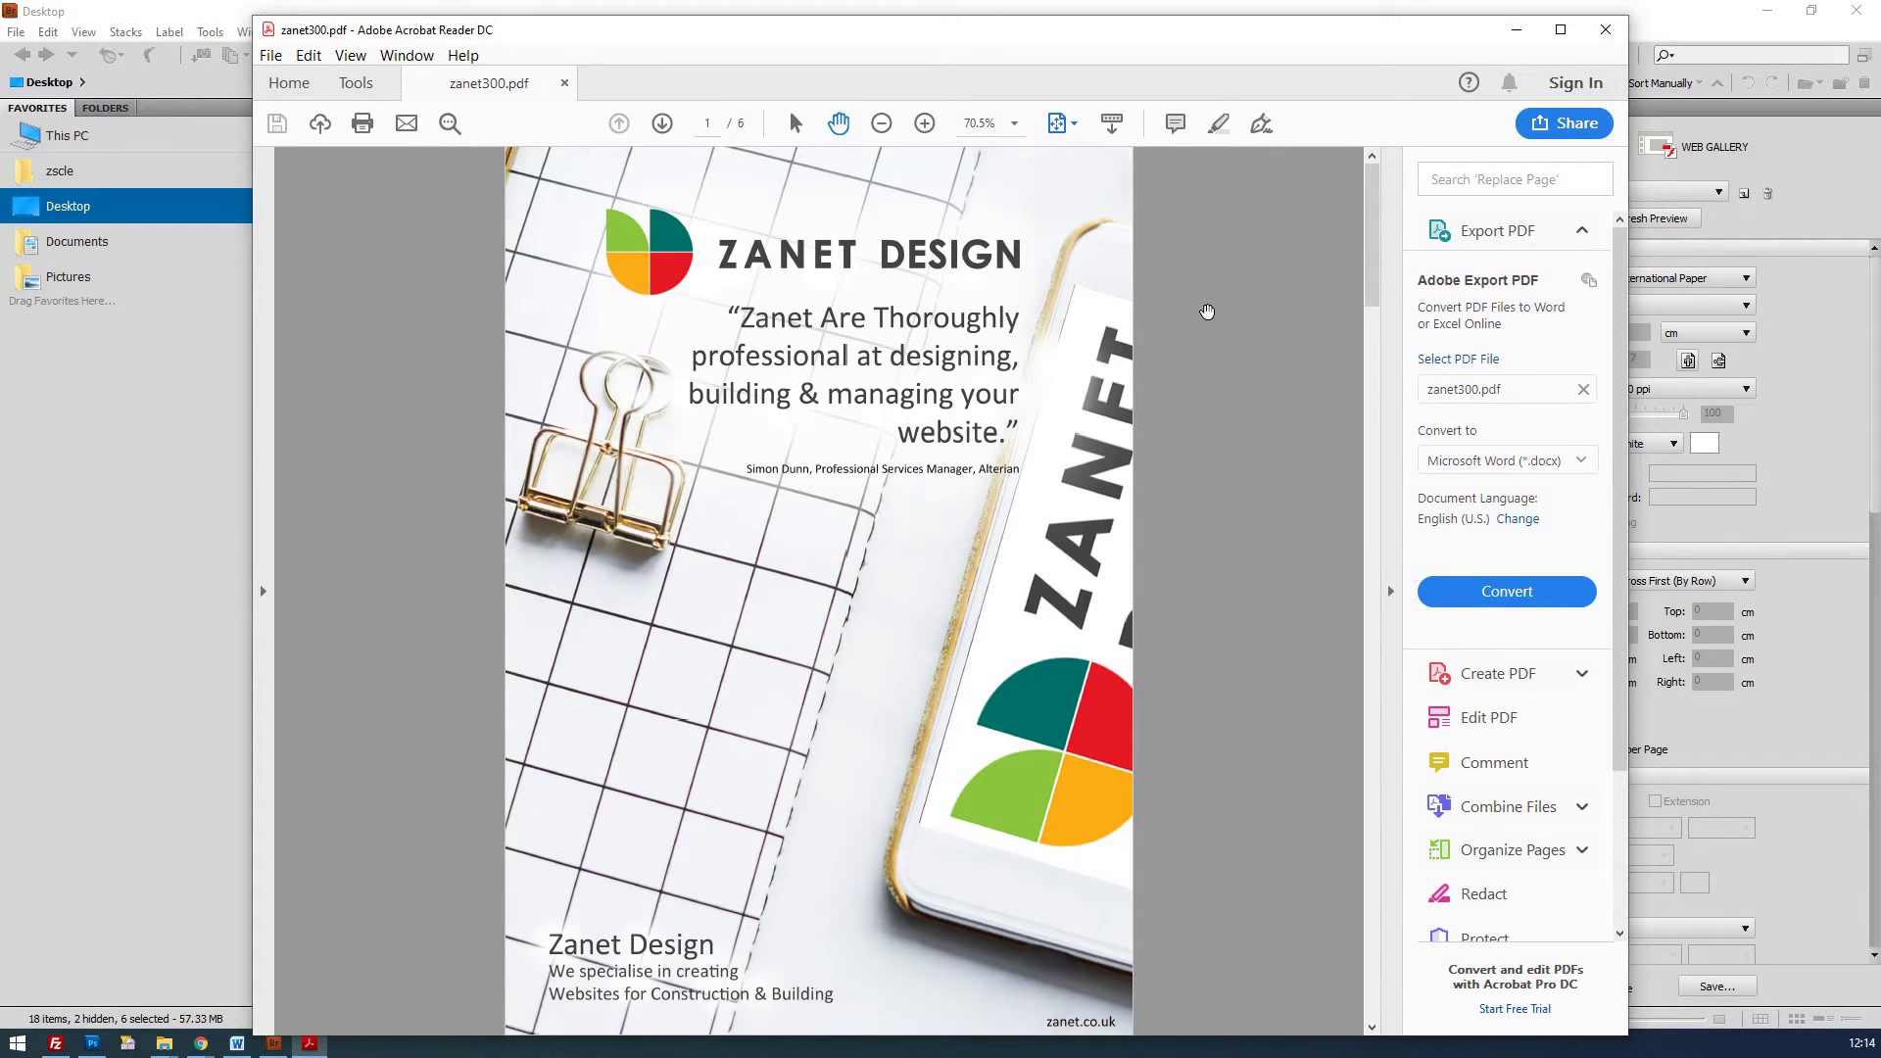
scroll(1207, 311, "down", 3)
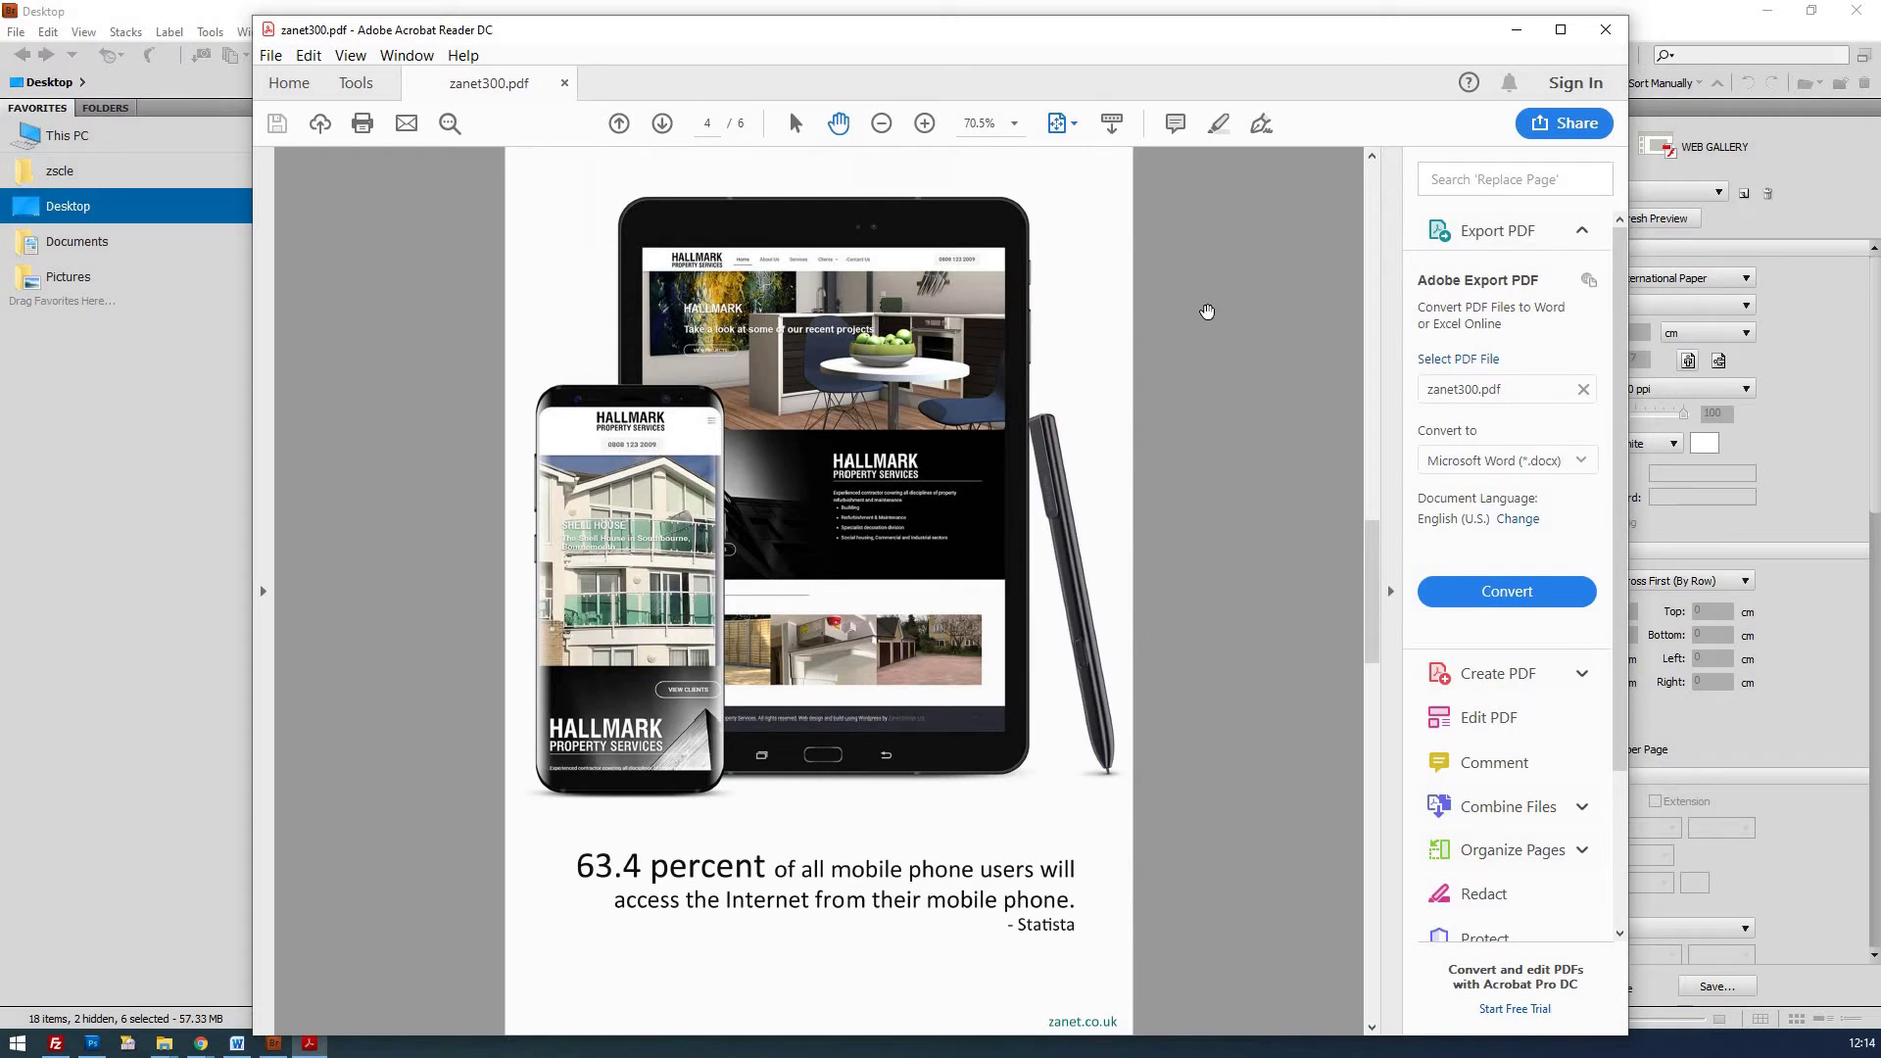